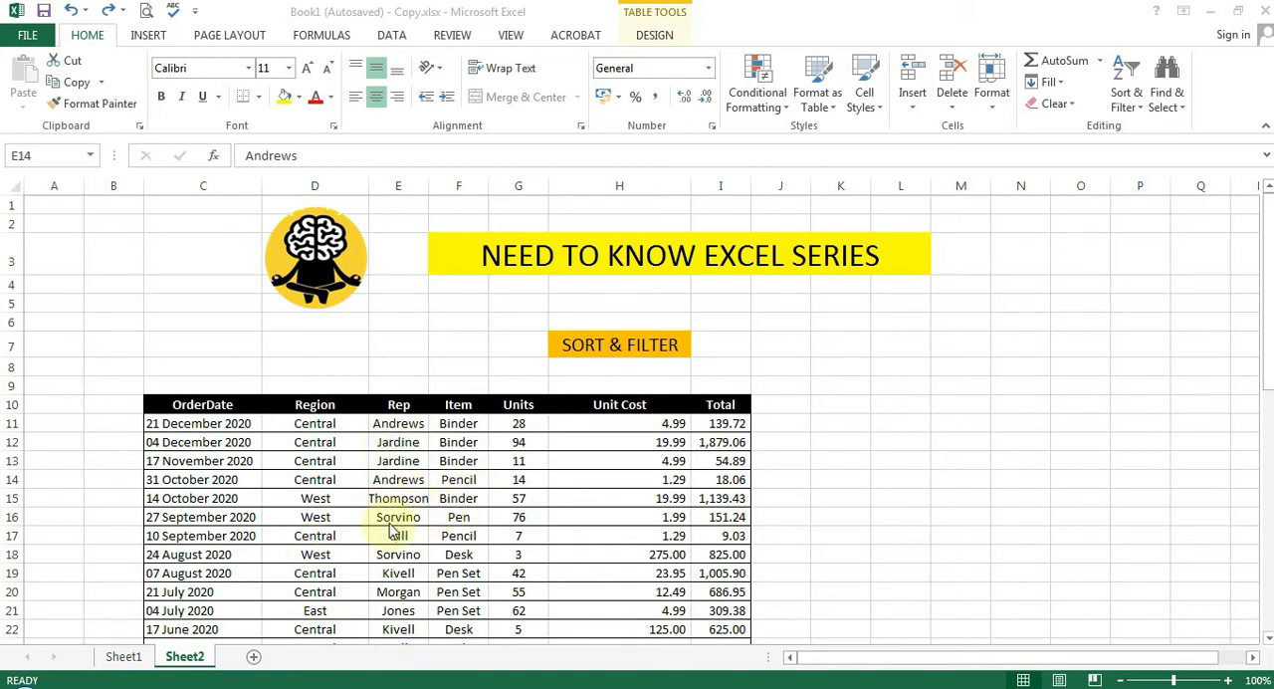
{"action": "right_click", "coordinate": [403, 482]}
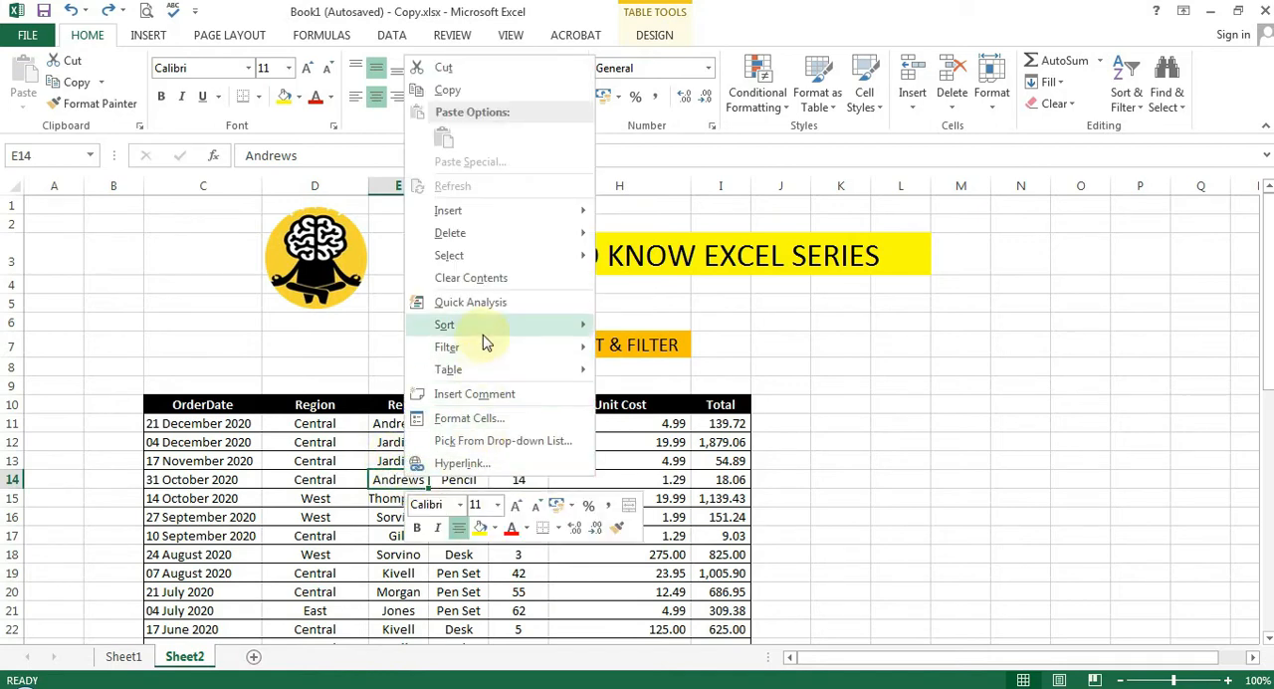
{"action": "mouse_move", "coordinate": [489, 339]}
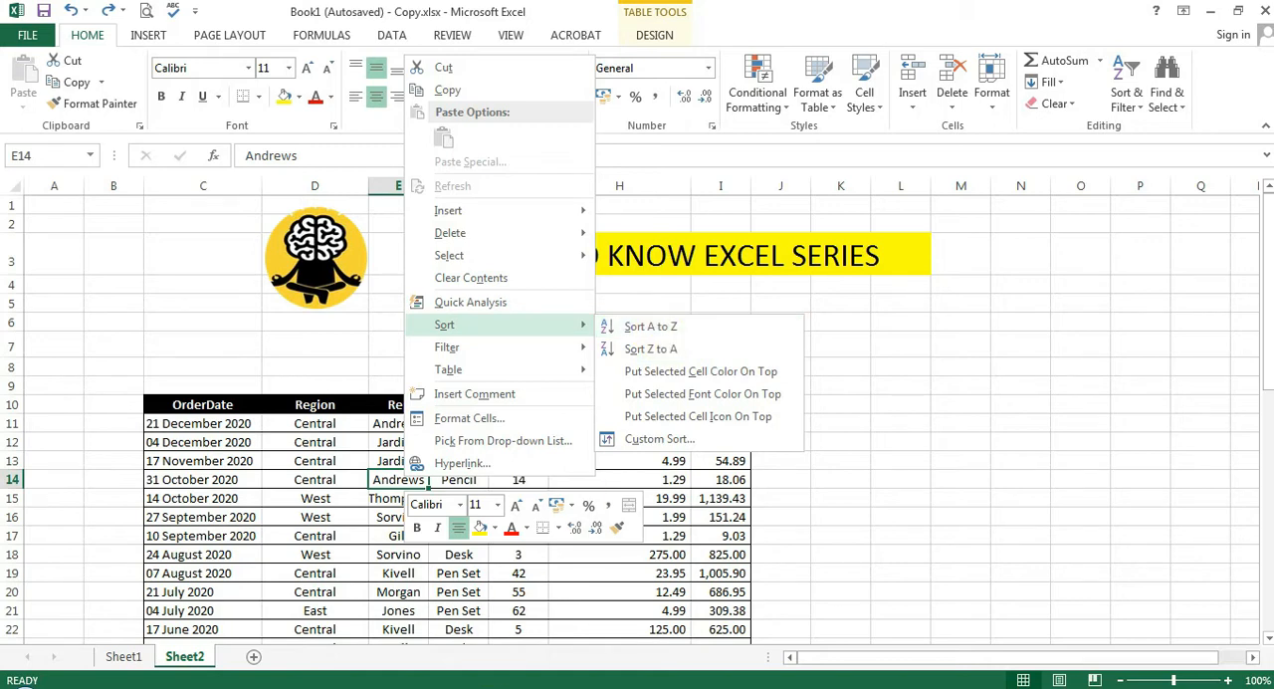
{"action": "left_click", "coordinate": [426, 614]}
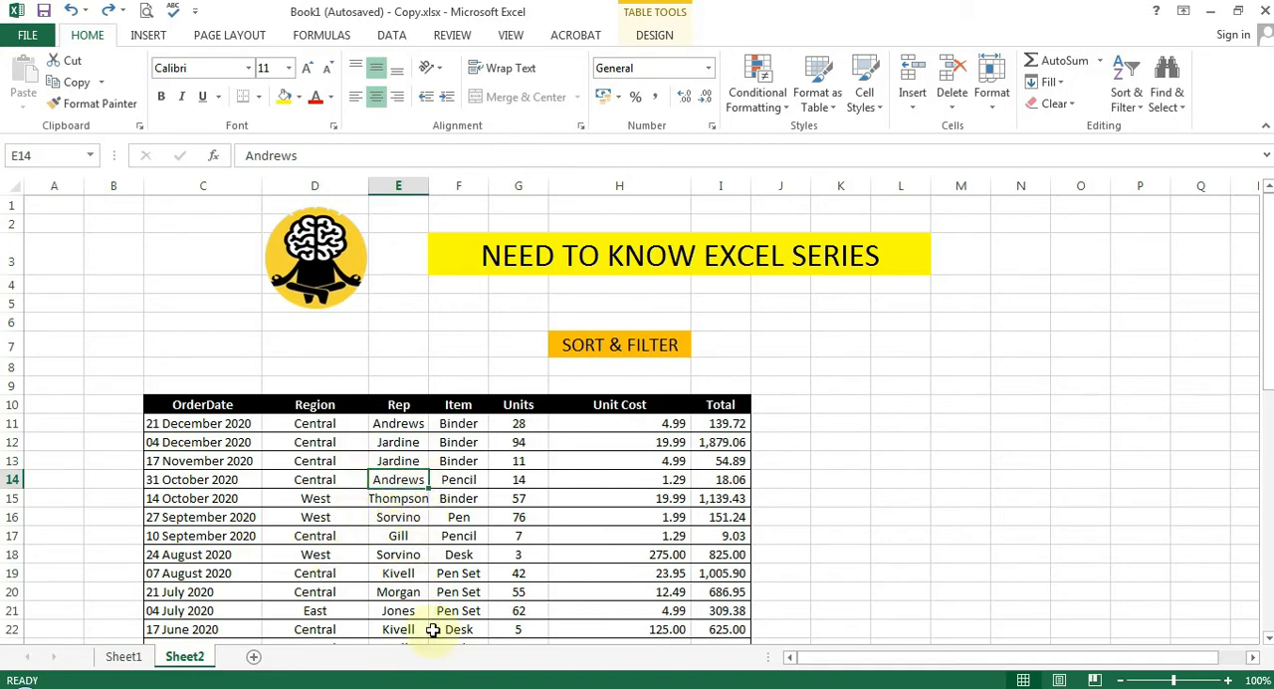
Sort the order table by the Rep column from A to Z
{"action": "left_click", "coordinate": [1129, 105]}
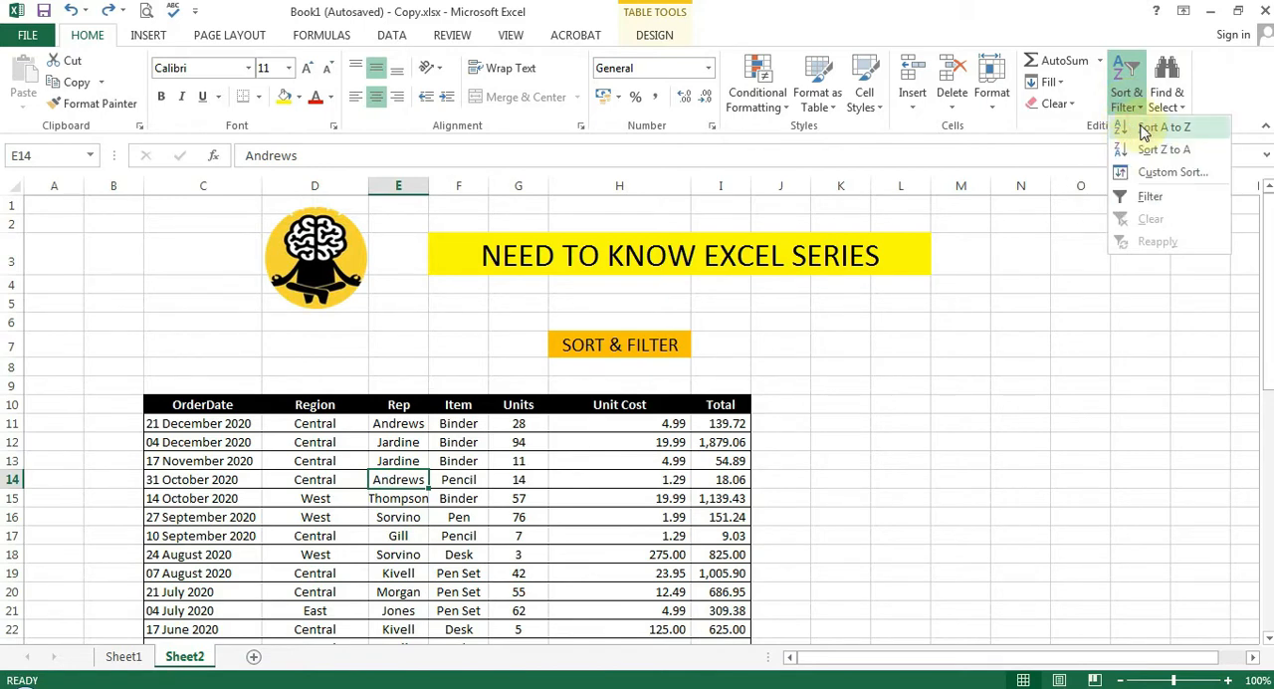
{"action": "left_click", "coordinate": [1145, 128]}
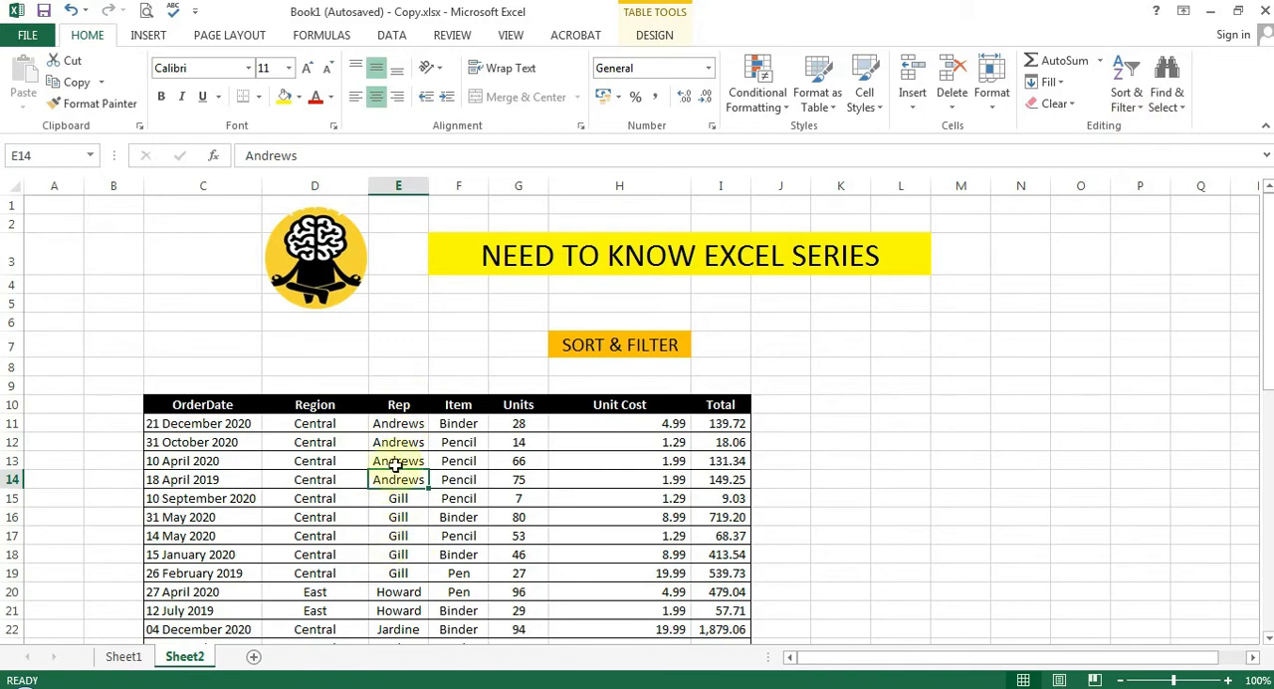
Examine the table rows from the first to the last record to check the order of the Rep column
{"action": "scroll", "coordinate": [426, 532], "scroll_direction": "down", "scroll_amount": 5}
{"action": "scroll", "coordinate": [421, 523], "scroll_direction": "up", "scroll_amount": 5}
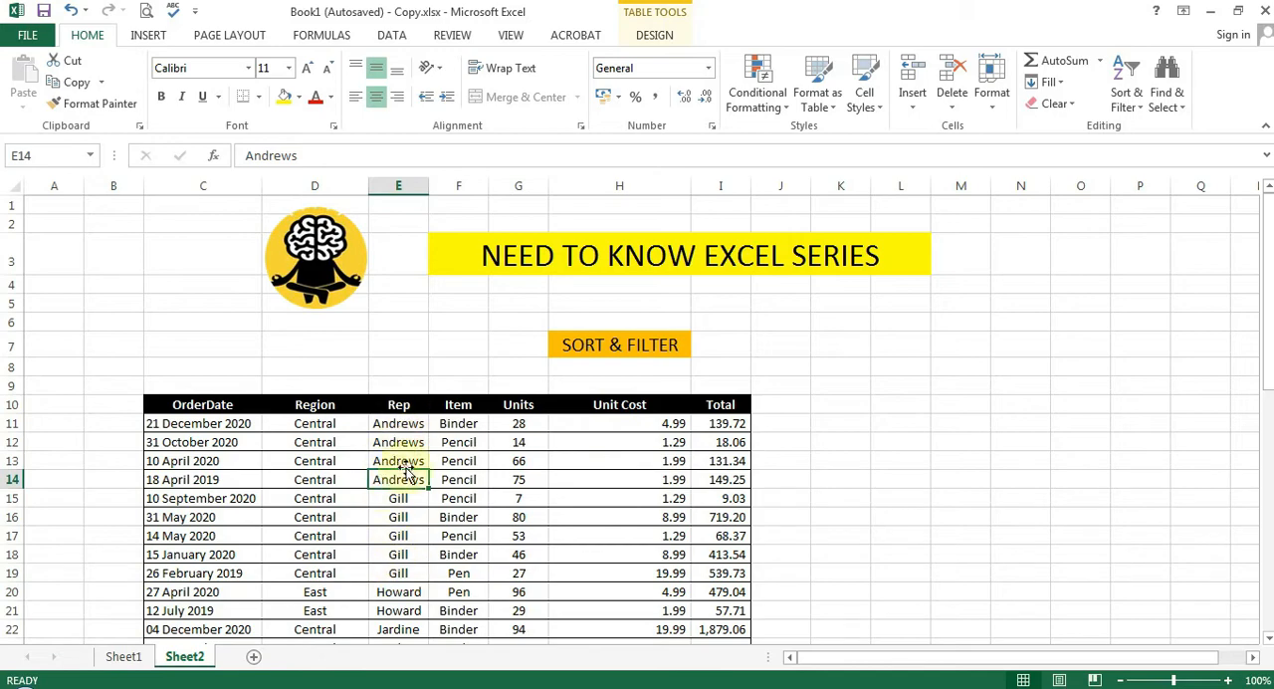
{"action": "scroll", "coordinate": [403, 478], "scroll_direction": "down", "scroll_amount": 2}
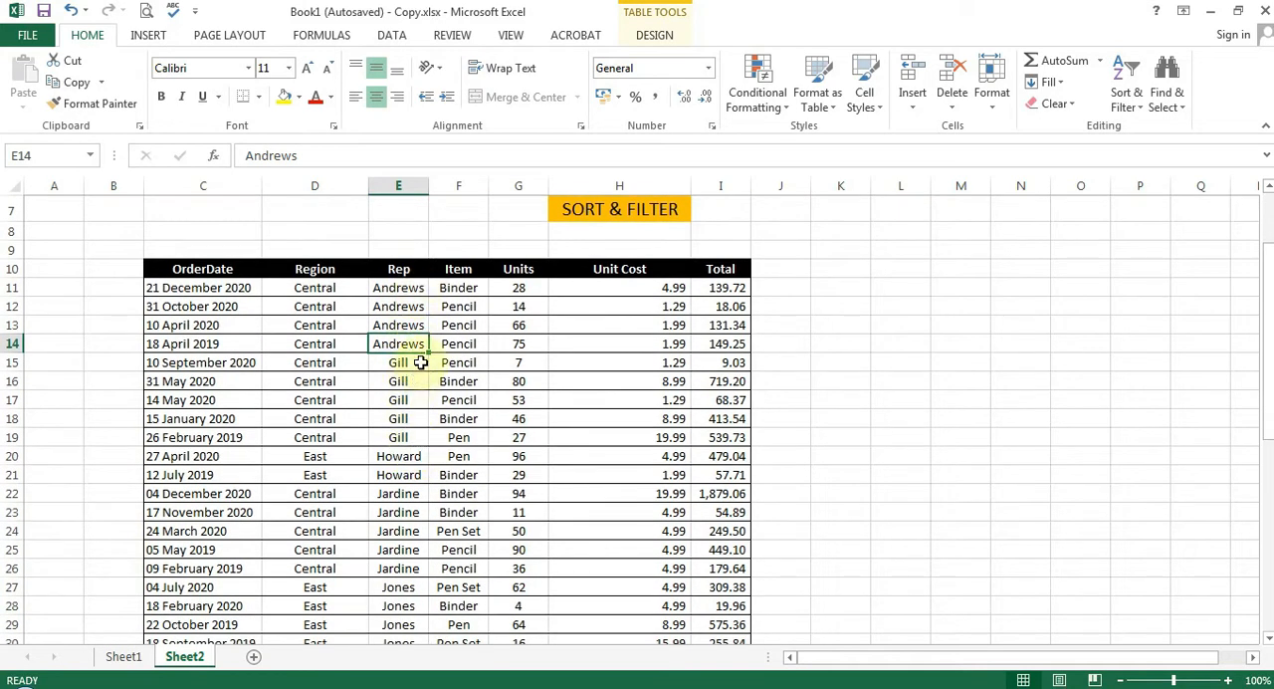
{"action": "scroll", "coordinate": [428, 478], "scroll_direction": "down", "scroll_amount": 1}
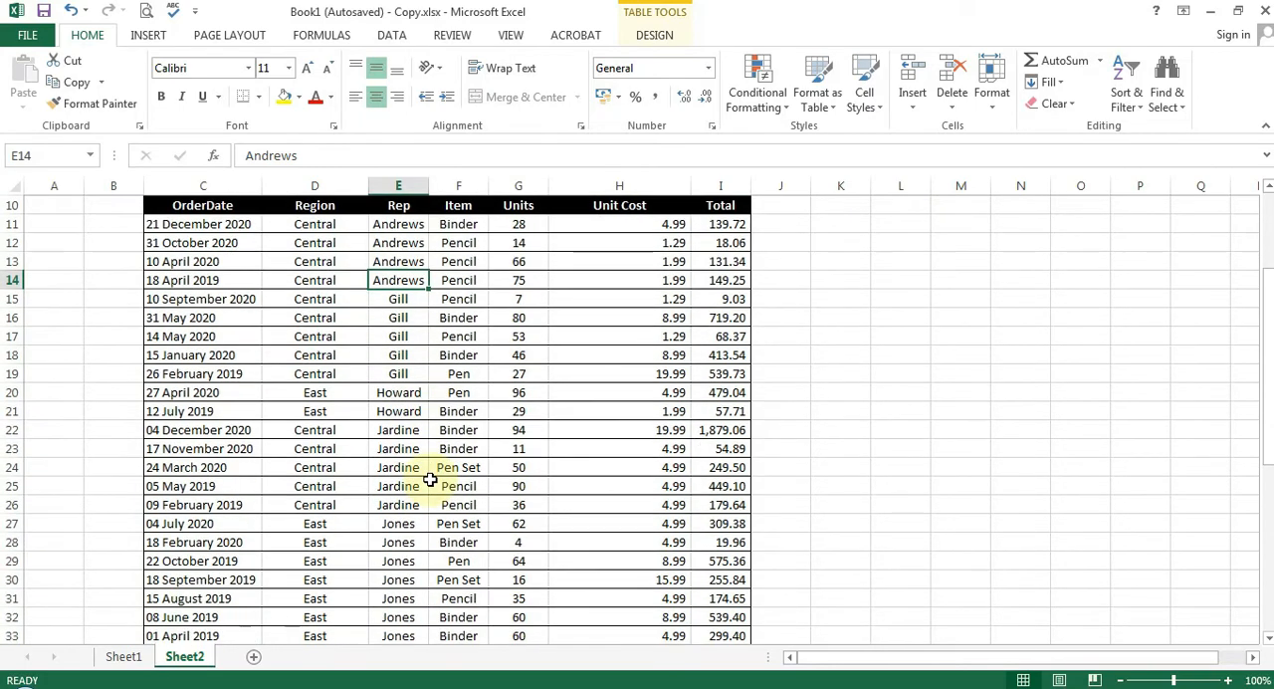
{"action": "scroll", "coordinate": [412, 512], "scroll_direction": "down", "scroll_amount": 5}
{"action": "scroll", "coordinate": [399, 428], "scroll_direction": "down", "scroll_amount": 4}
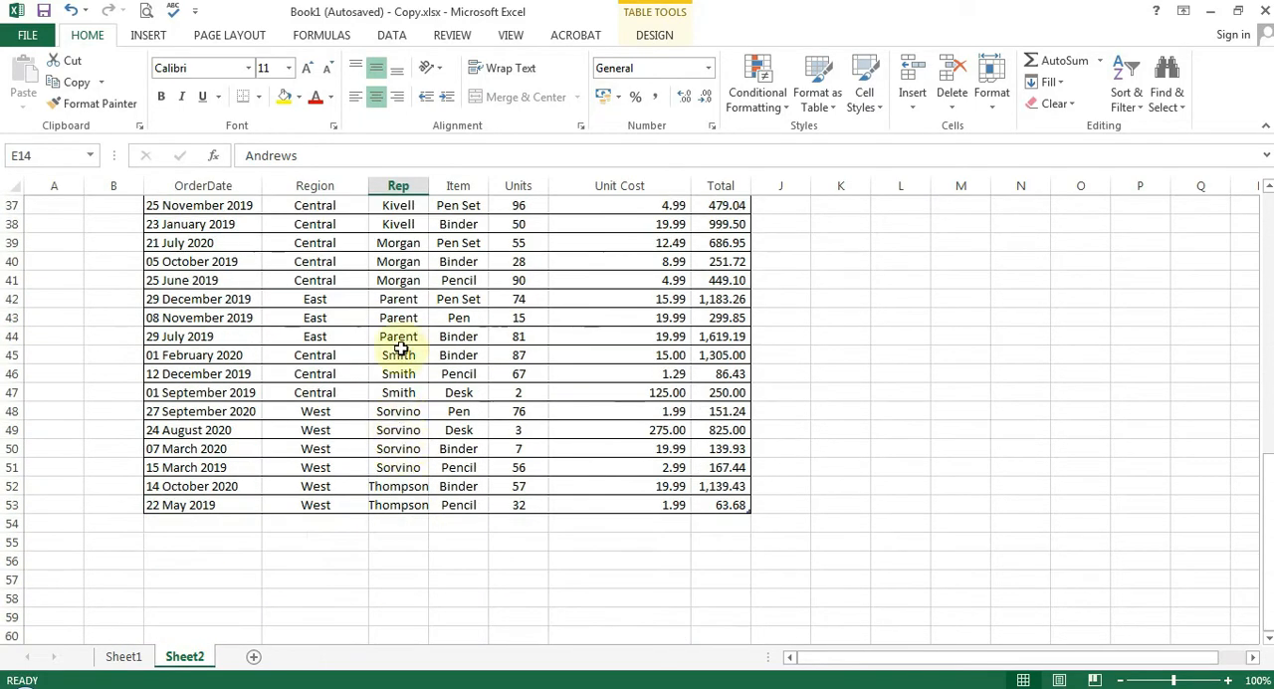
{"action": "scroll", "coordinate": [416, 548], "scroll_direction": "up", "scroll_amount": 7}
{"action": "scroll", "coordinate": [416, 547], "scroll_direction": "up", "scroll_amount": 1}
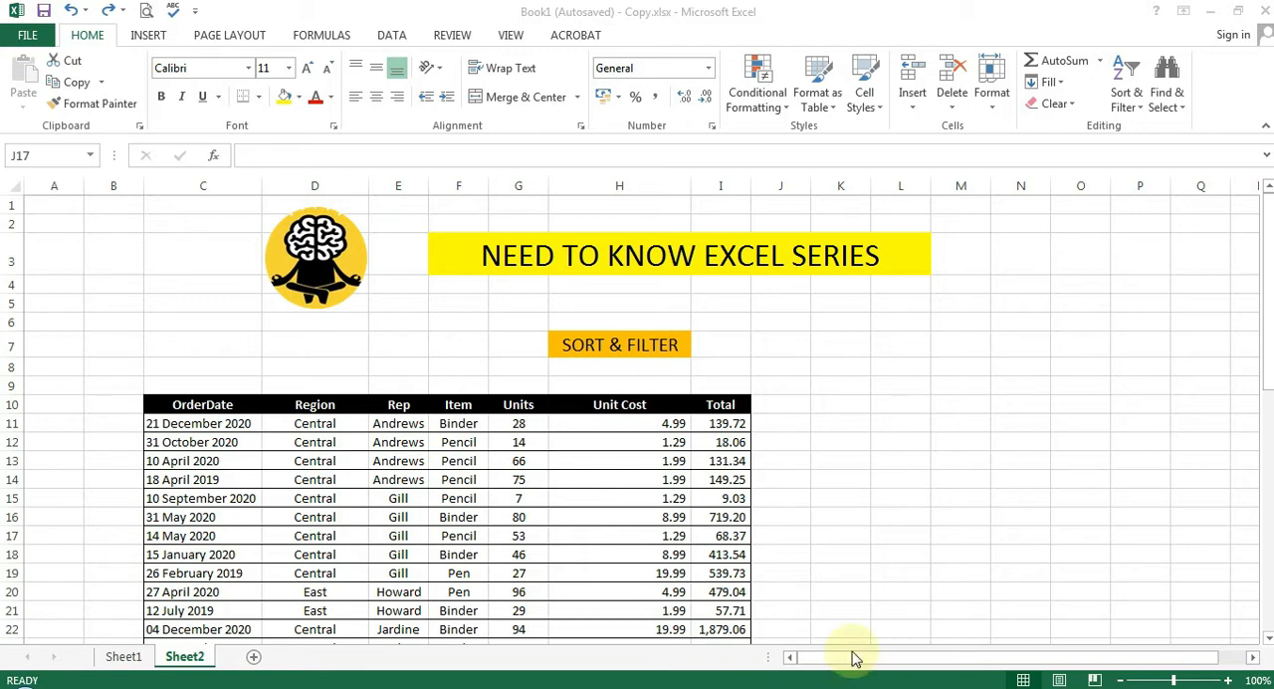
Turn on filtering for the header row of the order table, starting from the OrderDate heading
{"action": "left_click", "coordinate": [204, 404]}
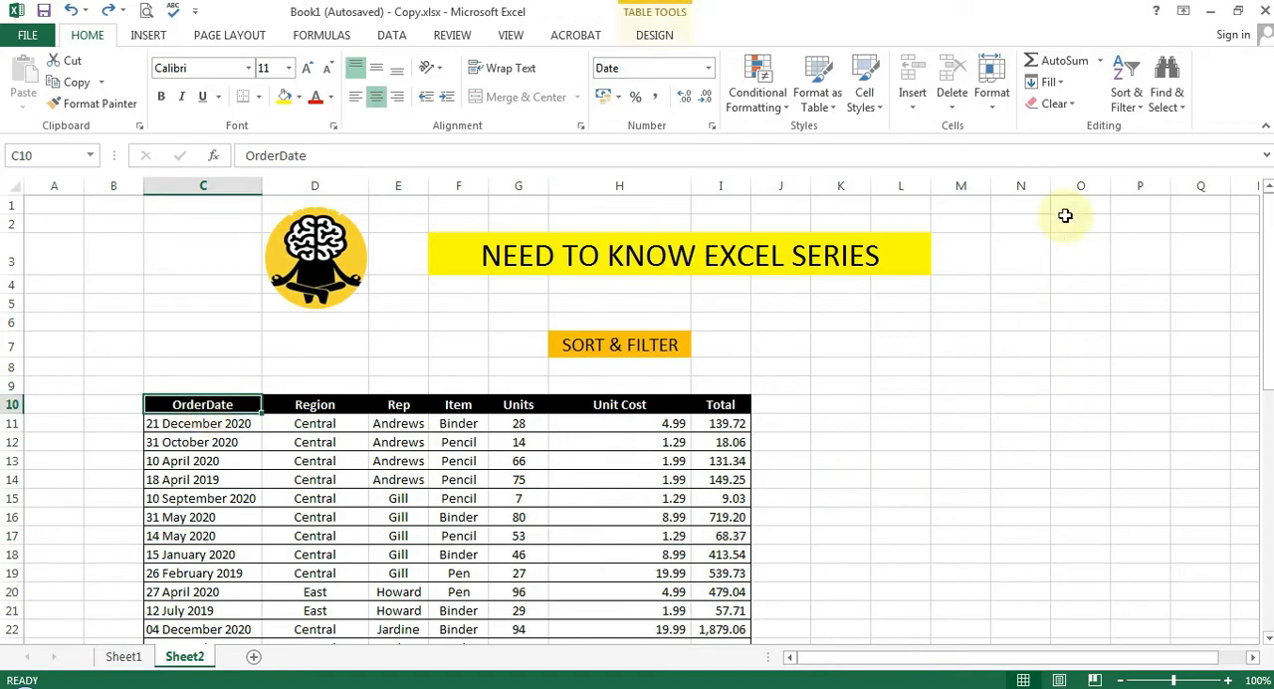
{"action": "left_click", "coordinate": [1126, 99]}
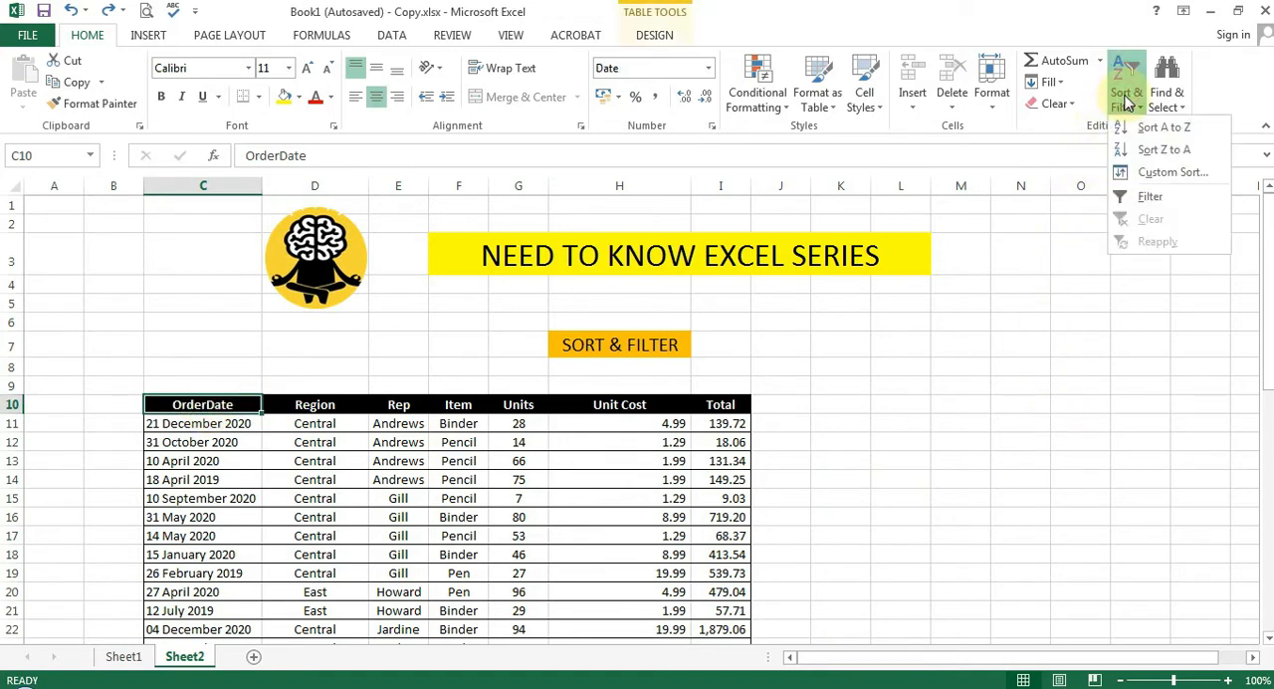
{"action": "left_click", "coordinate": [1149, 197]}
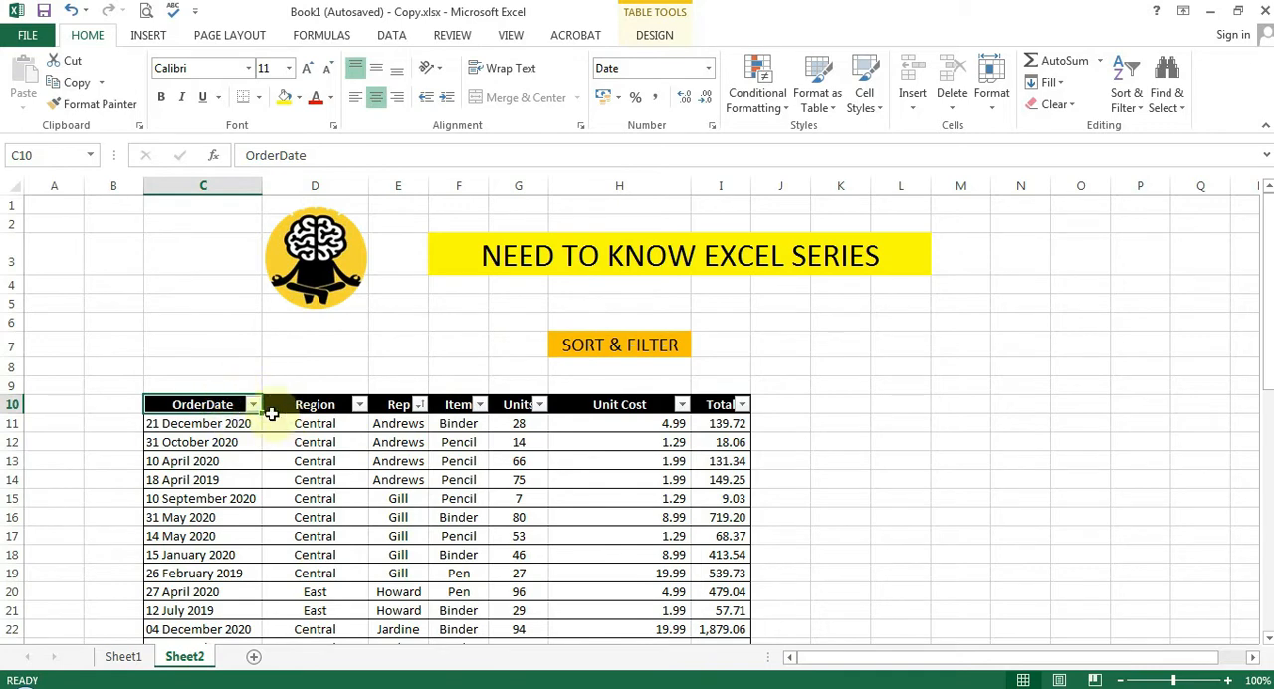
Examine the filter choices of the Rep and Item columns and the table rows, keeping every item selected
{"action": "left_click", "coordinate": [485, 443]}
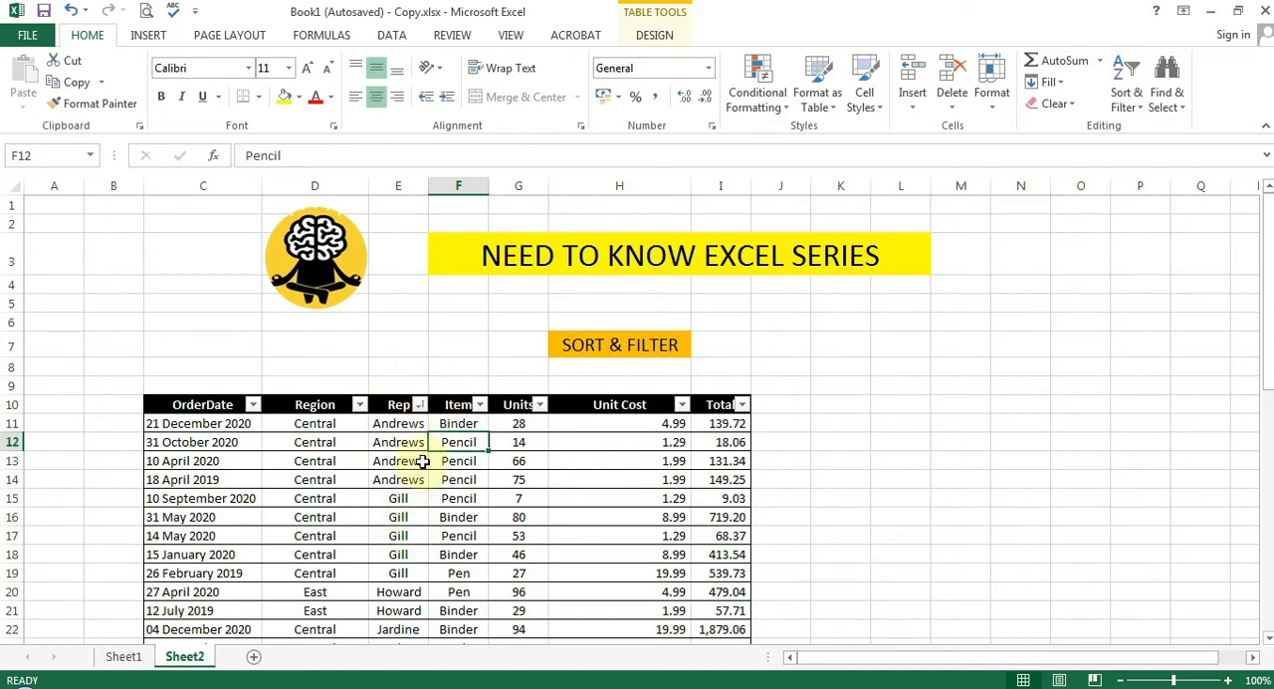
{"action": "left_click", "coordinate": [419, 404]}
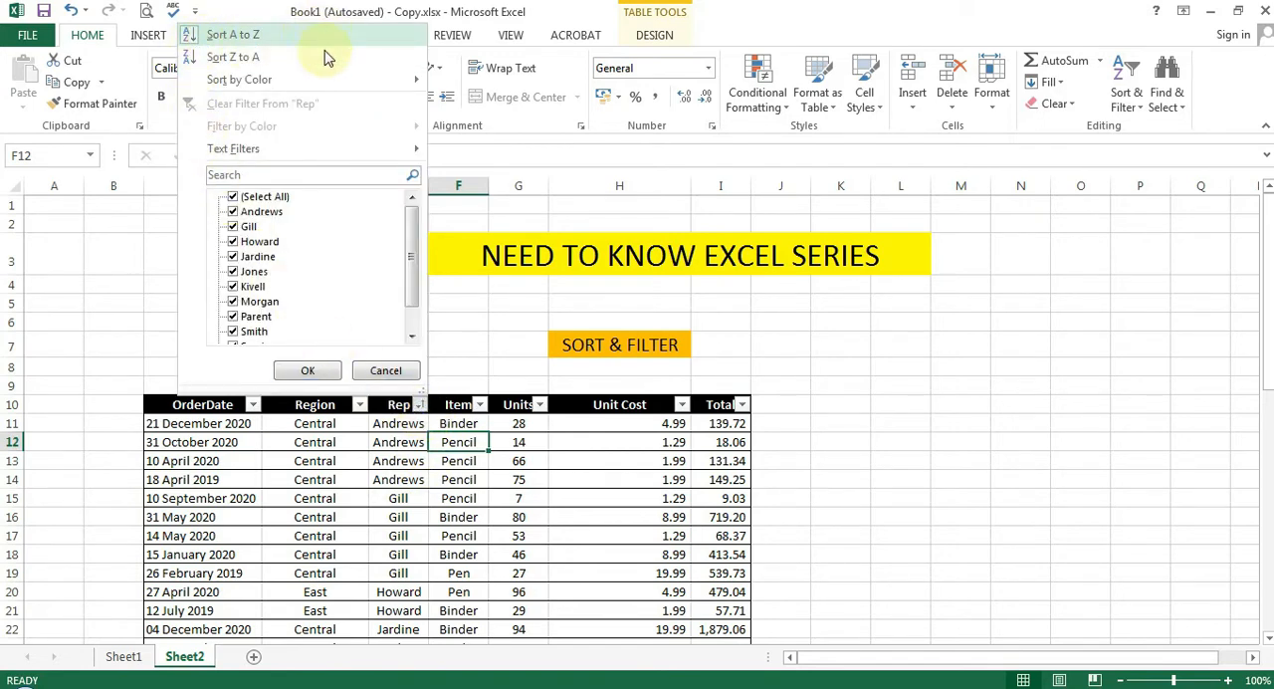
{"action": "left_click", "coordinate": [428, 439]}
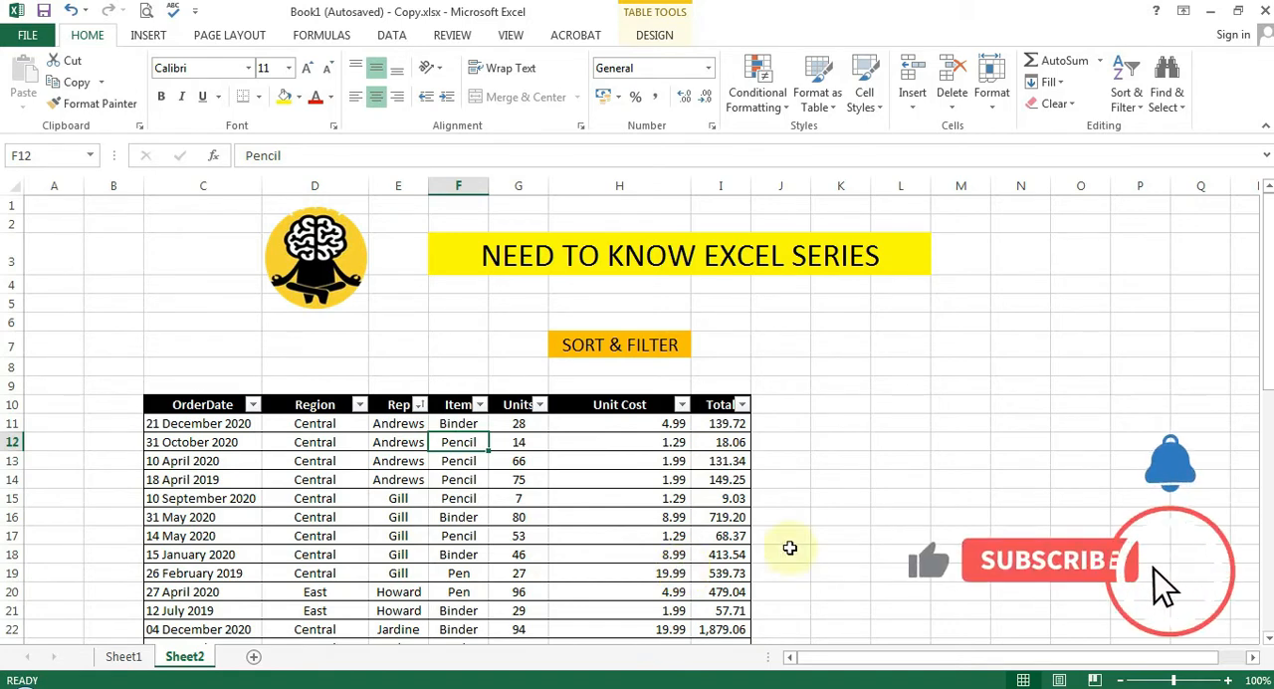
{"action": "left_click", "coordinate": [848, 535]}
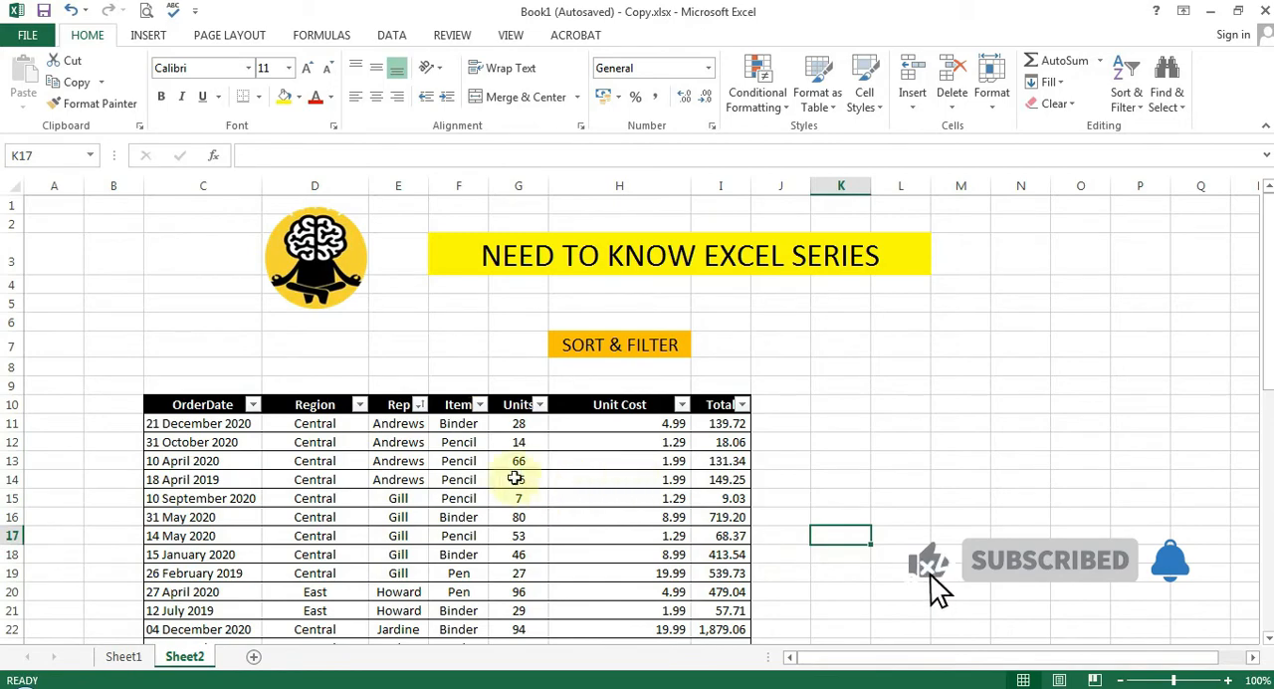
{"action": "scroll", "coordinate": [463, 523], "scroll_direction": "down", "scroll_amount": 4}
{"action": "scroll", "coordinate": [464, 527], "scroll_direction": "up", "scroll_amount": 4}
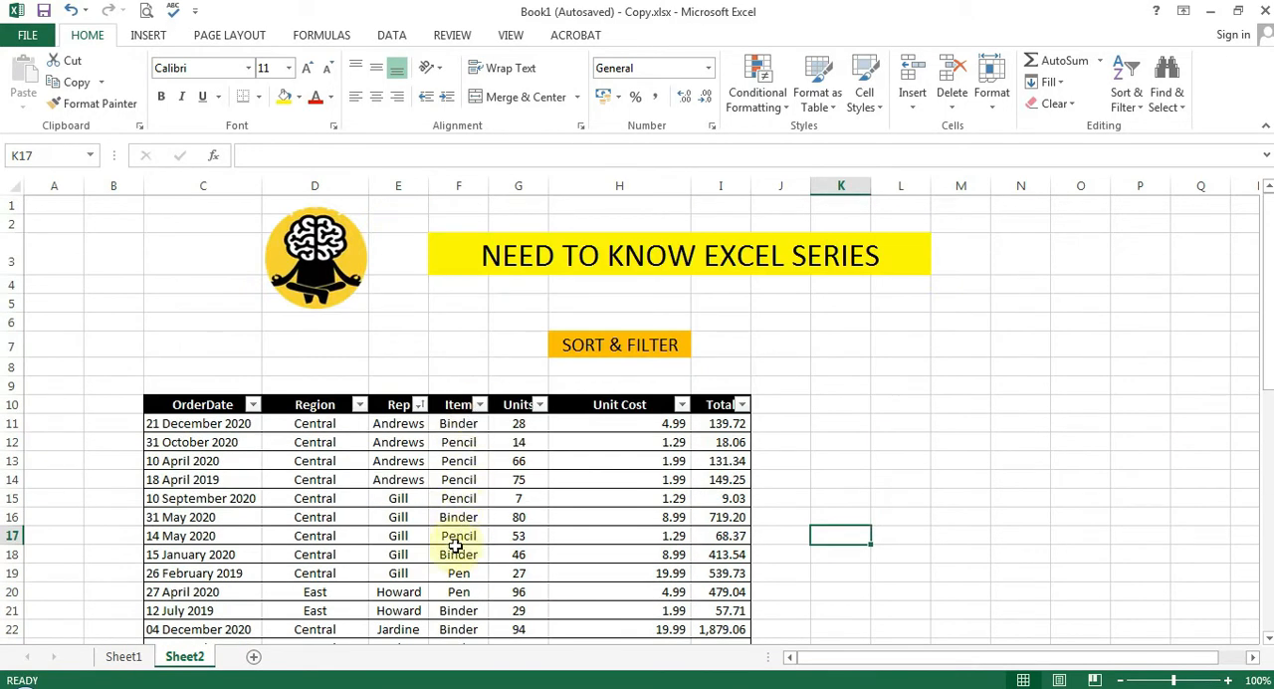
{"action": "left_click", "coordinate": [480, 405]}
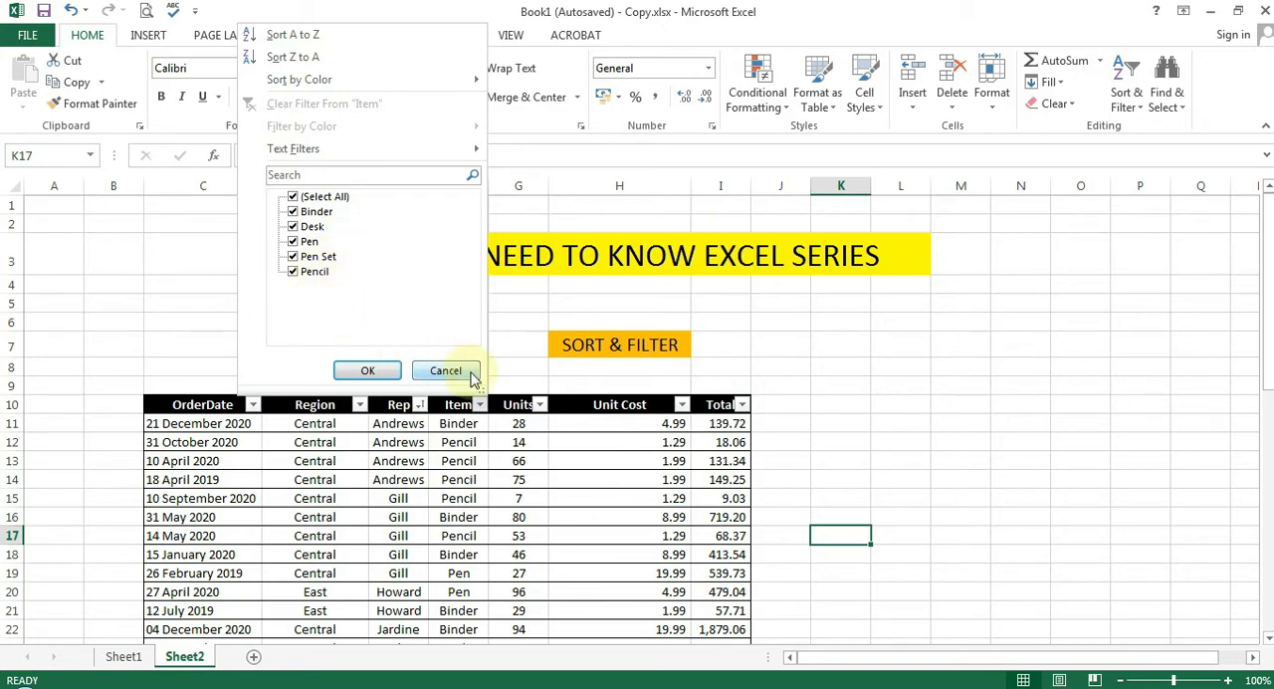
{"action": "left_click", "coordinate": [366, 370]}
{"action": "scroll", "coordinate": [541, 464], "scroll_direction": "down", "scroll_amount": 7}
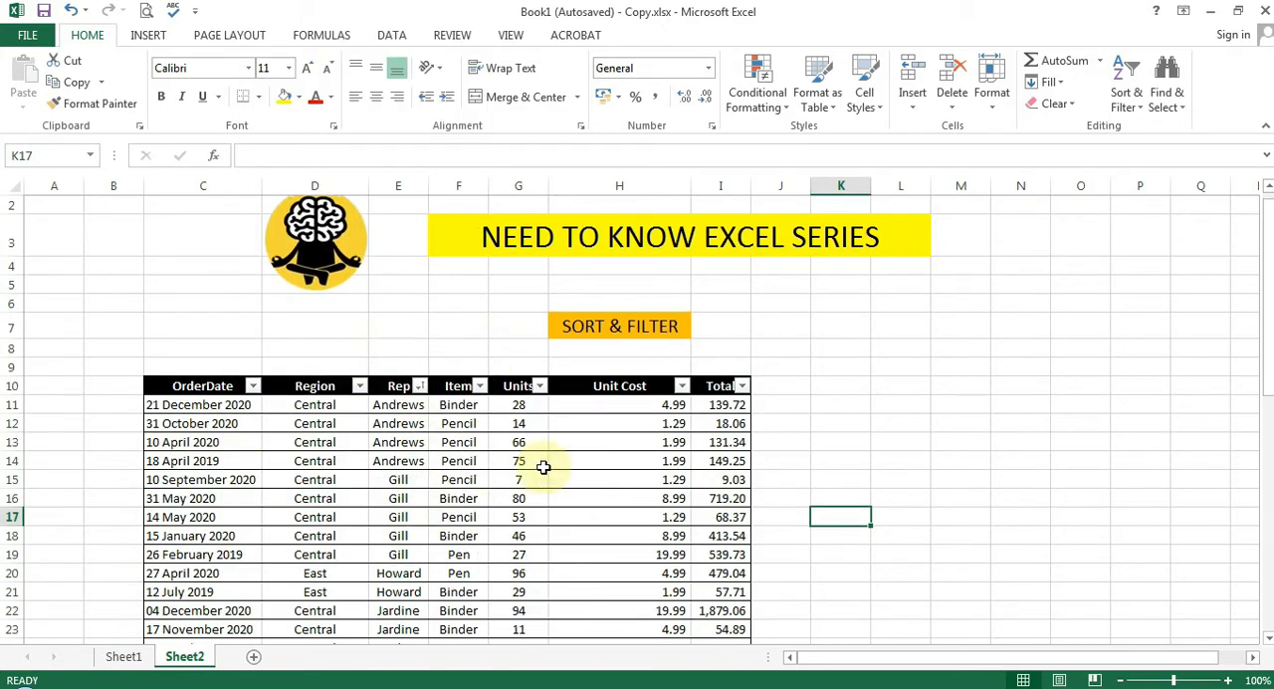
{"action": "scroll", "coordinate": [468, 464], "scroll_direction": "up", "scroll_amount": 4}
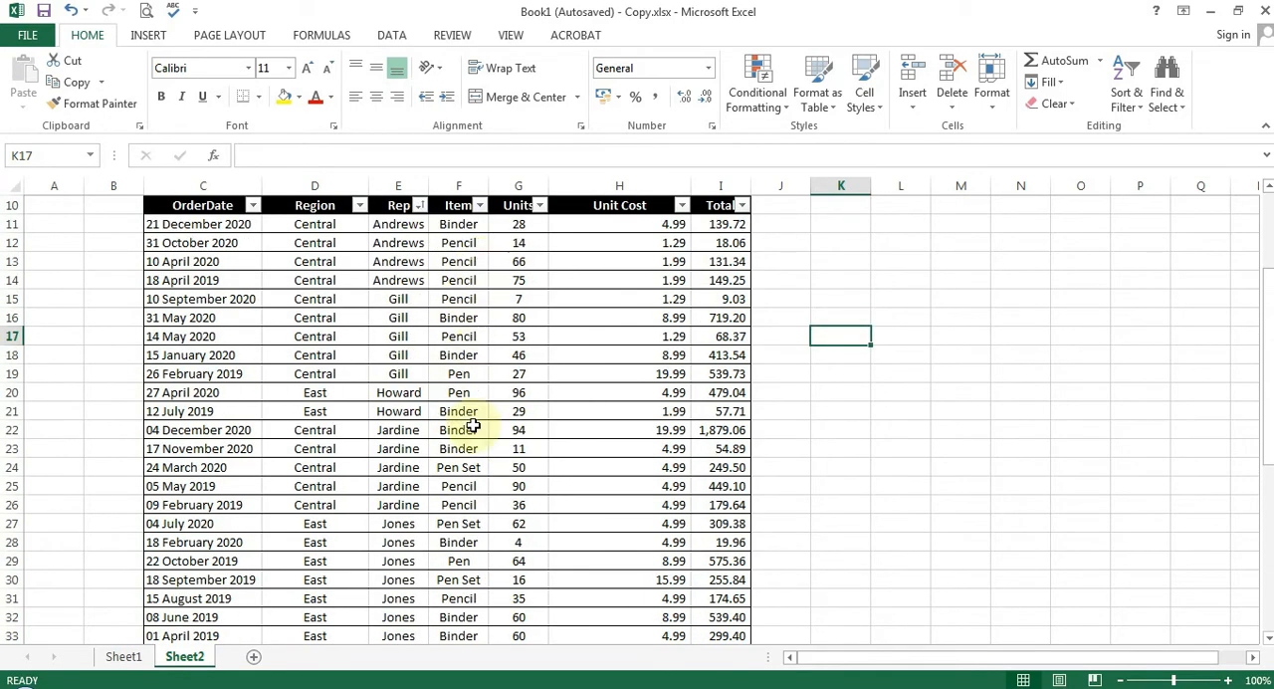
{"action": "scroll", "coordinate": [472, 425], "scroll_direction": "up", "scroll_amount": 2}
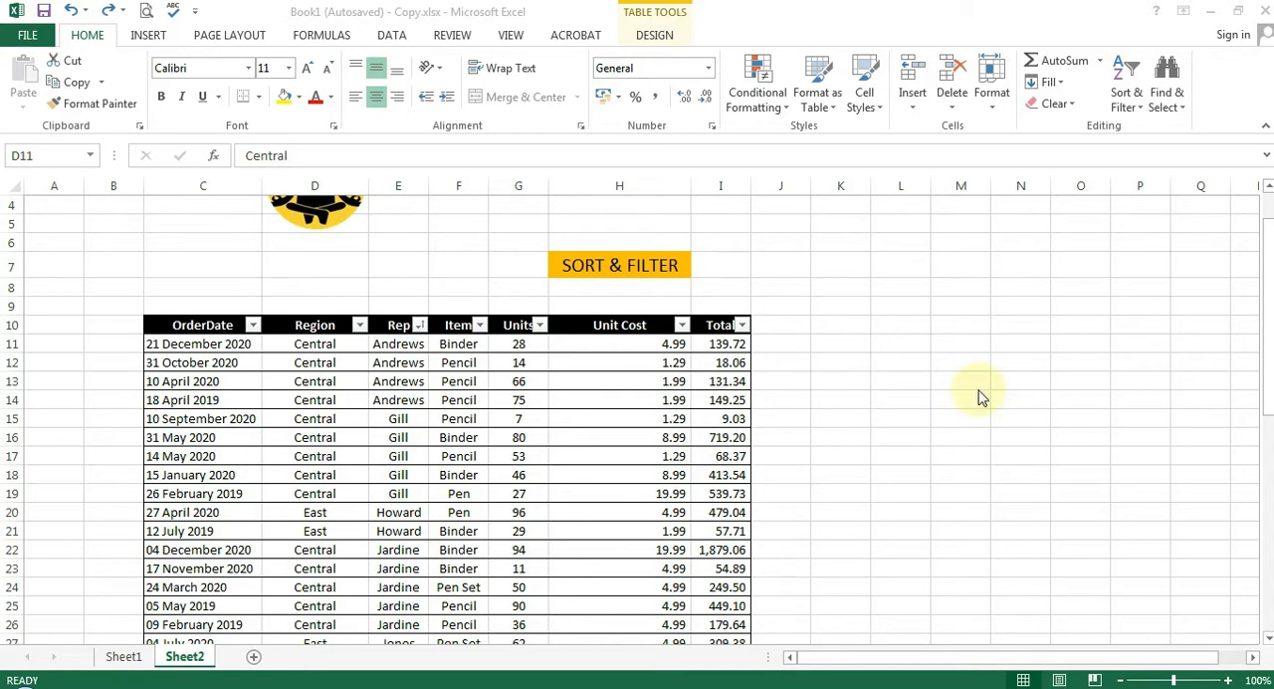
Filter the Item column to show only Pen Set
{"action": "left_click", "coordinate": [662, 577]}
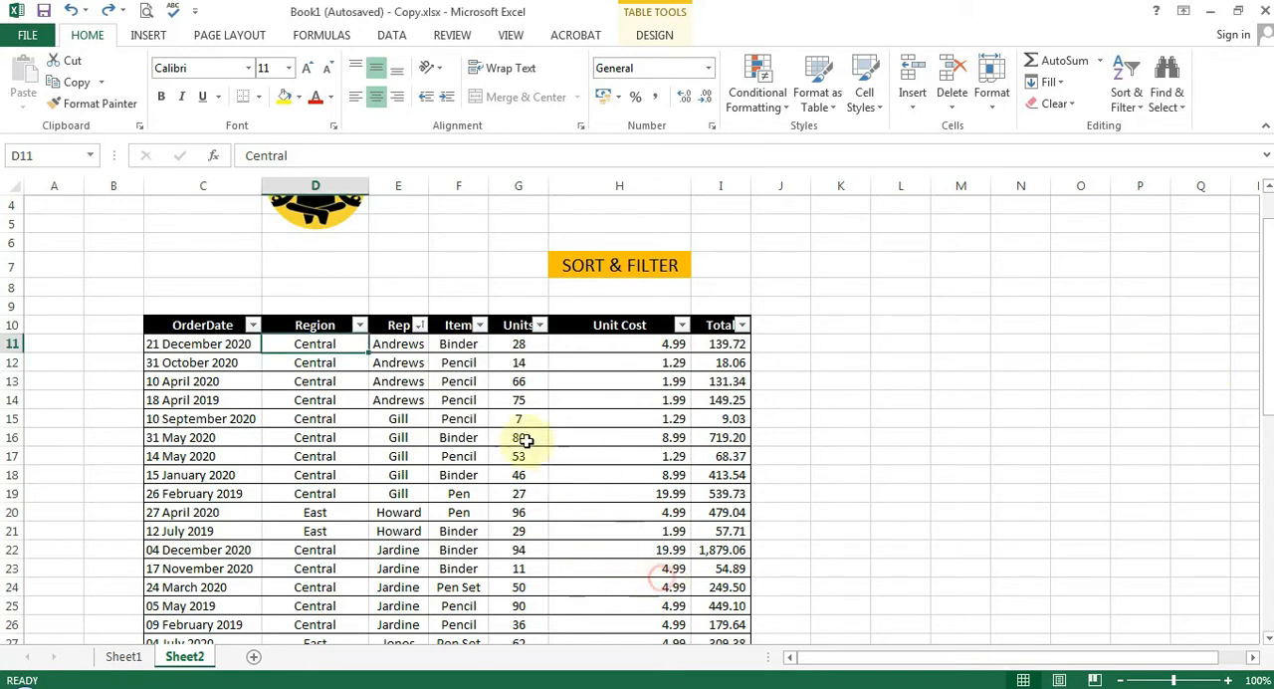
{"action": "left_click", "coordinate": [480, 325]}
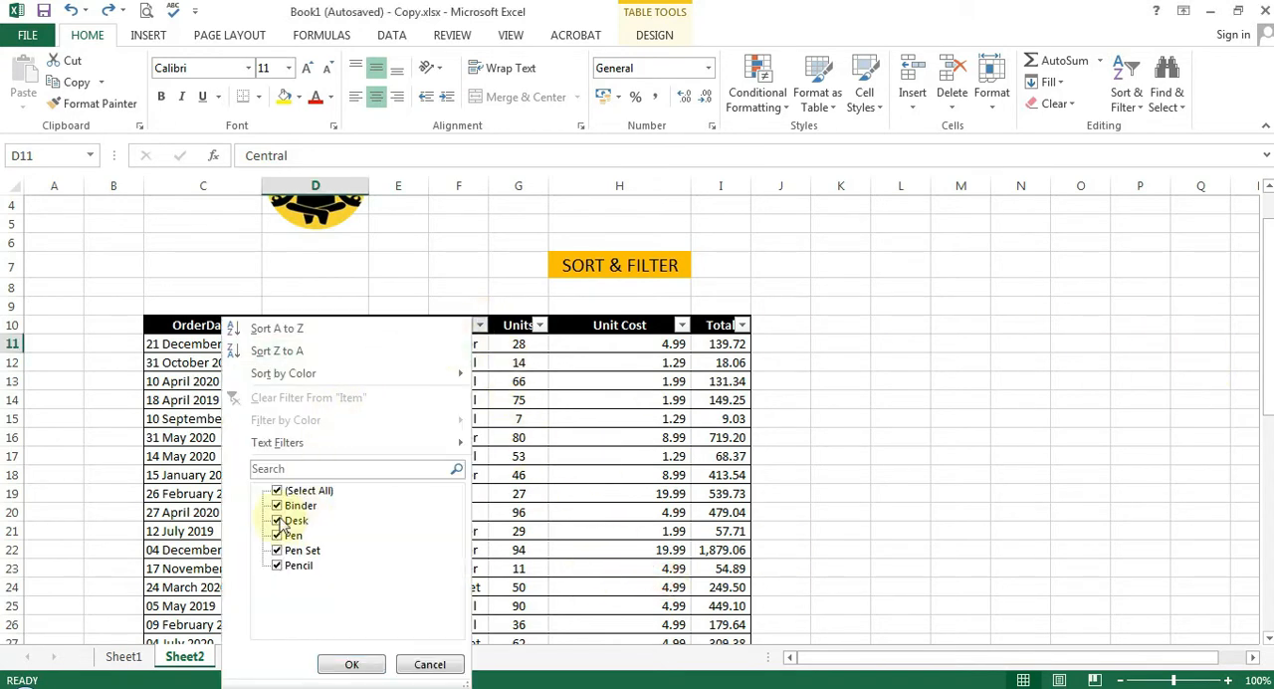
{"action": "left_click", "coordinate": [279, 491]}
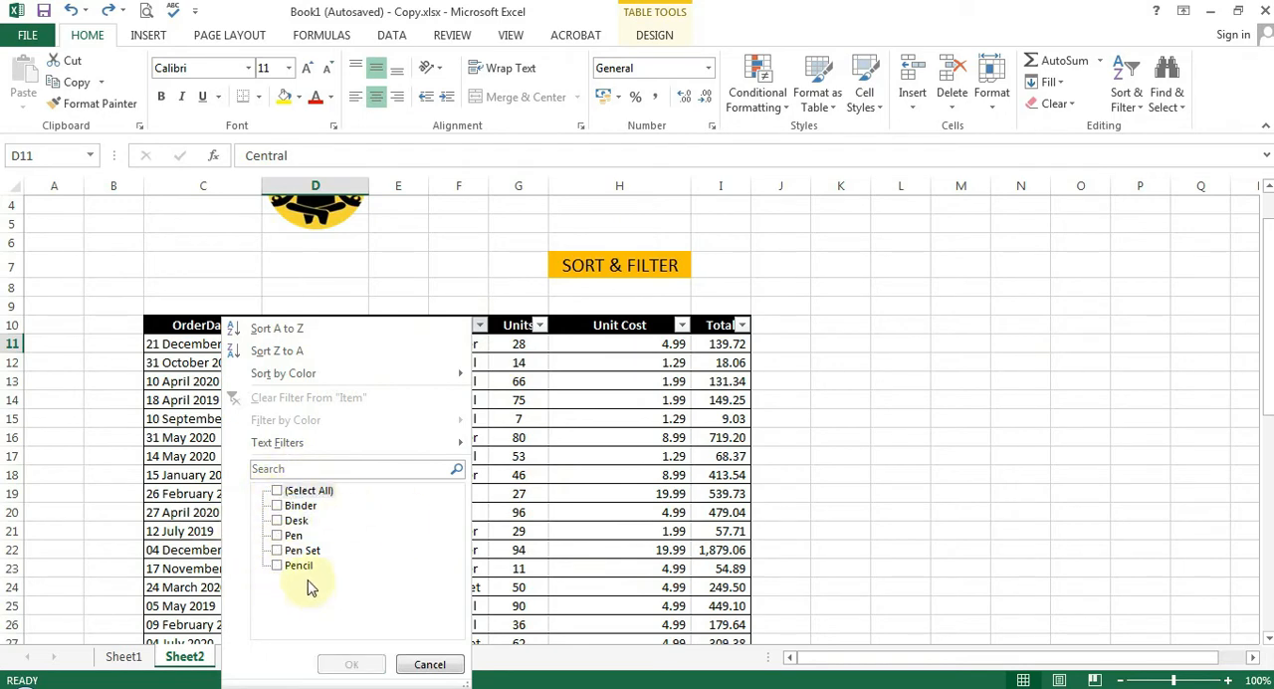
{"action": "left_click", "coordinate": [278, 550]}
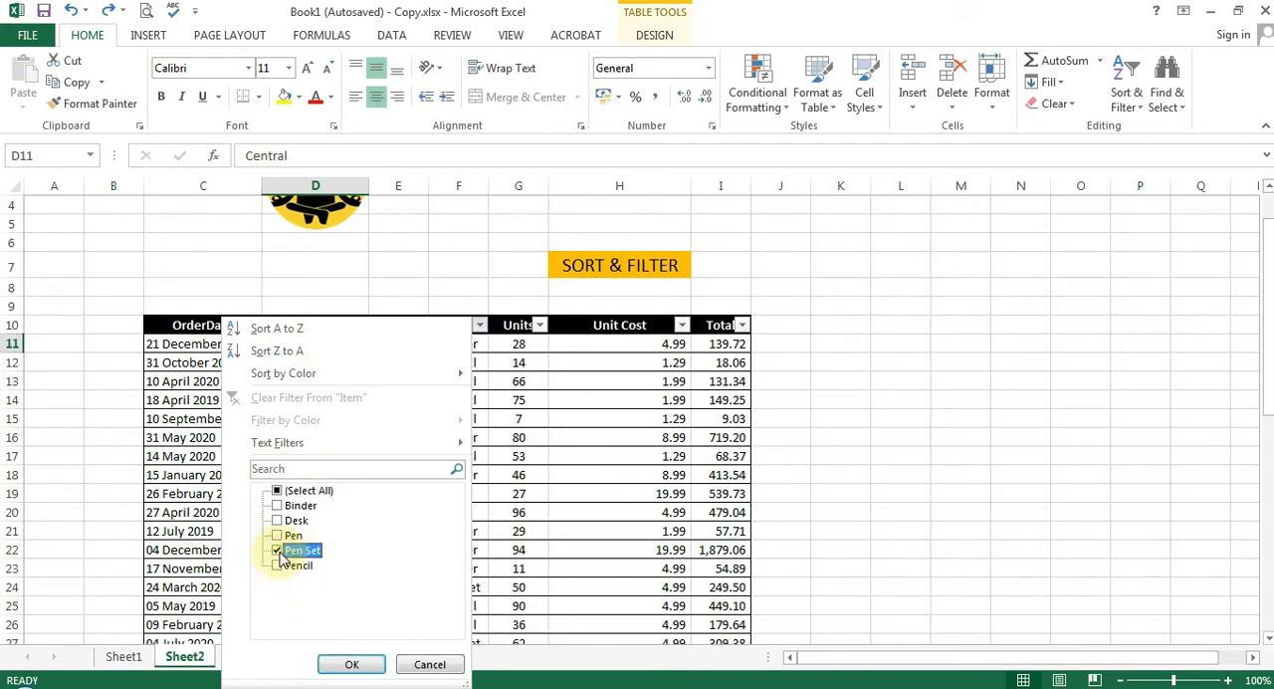
{"action": "left_click", "coordinate": [351, 664]}
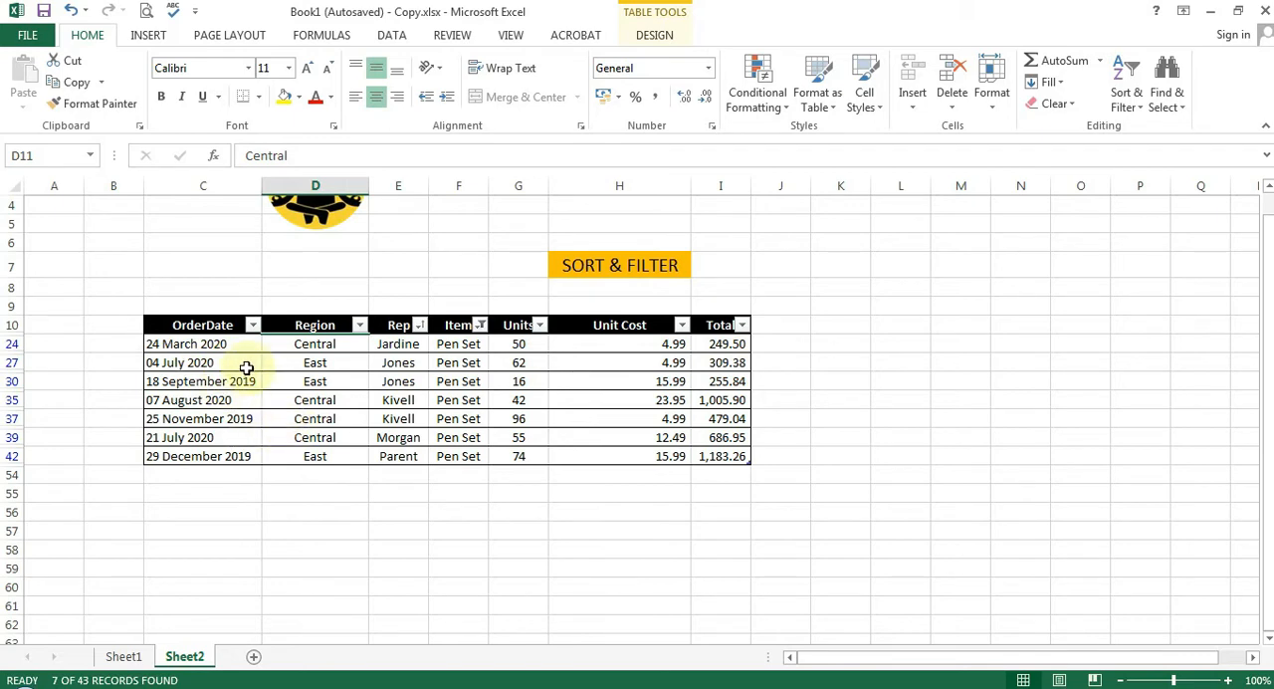
Filter the OrderDate column to show only orders from 2020
{"action": "left_click", "coordinate": [254, 325]}
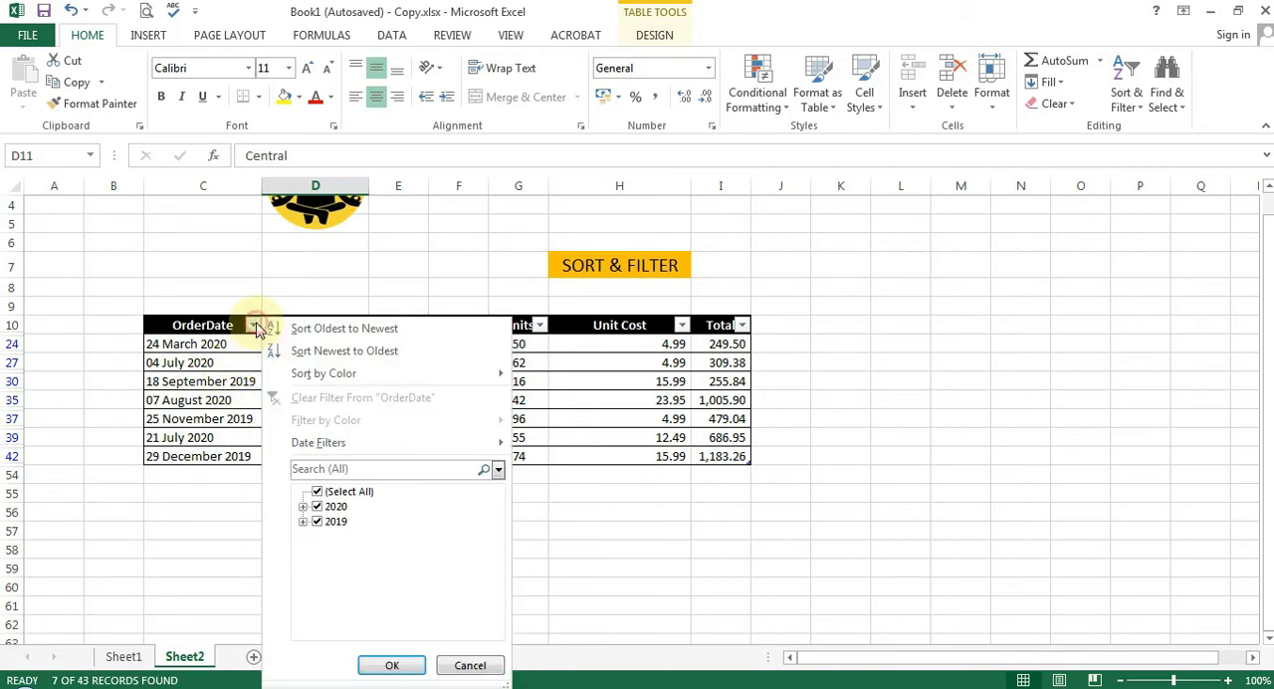
{"action": "left_click", "coordinate": [317, 493]}
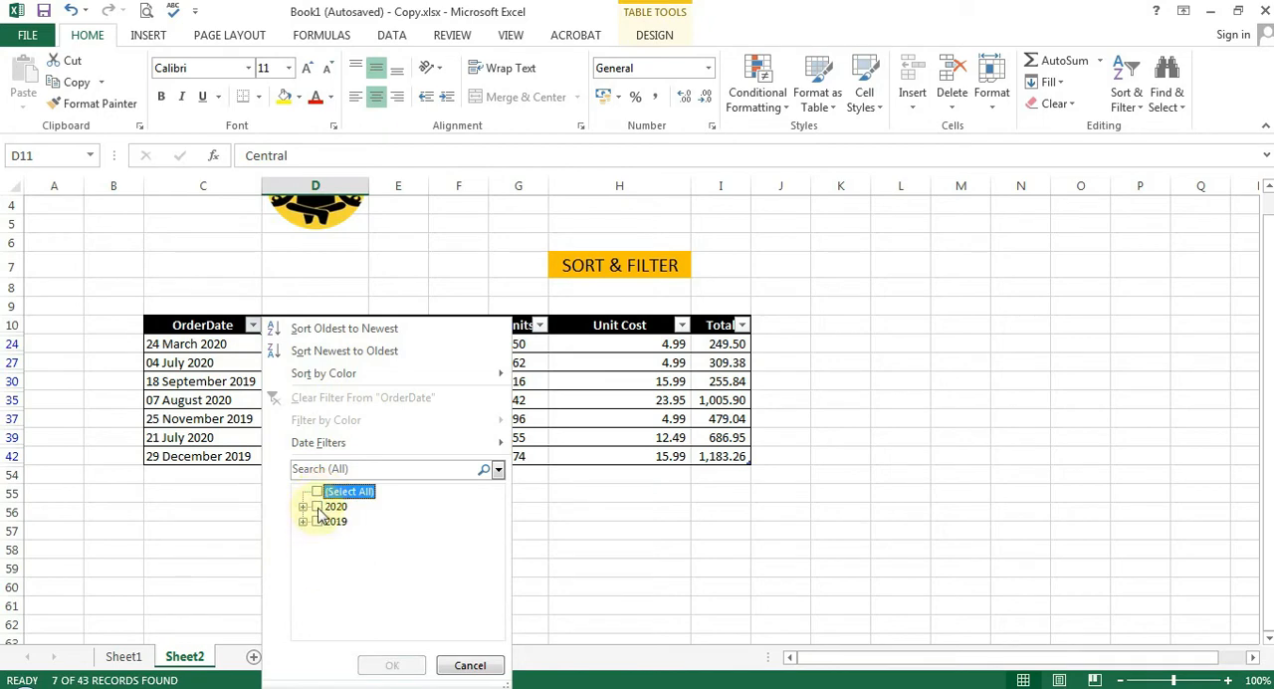
{"action": "left_click", "coordinate": [316, 507]}
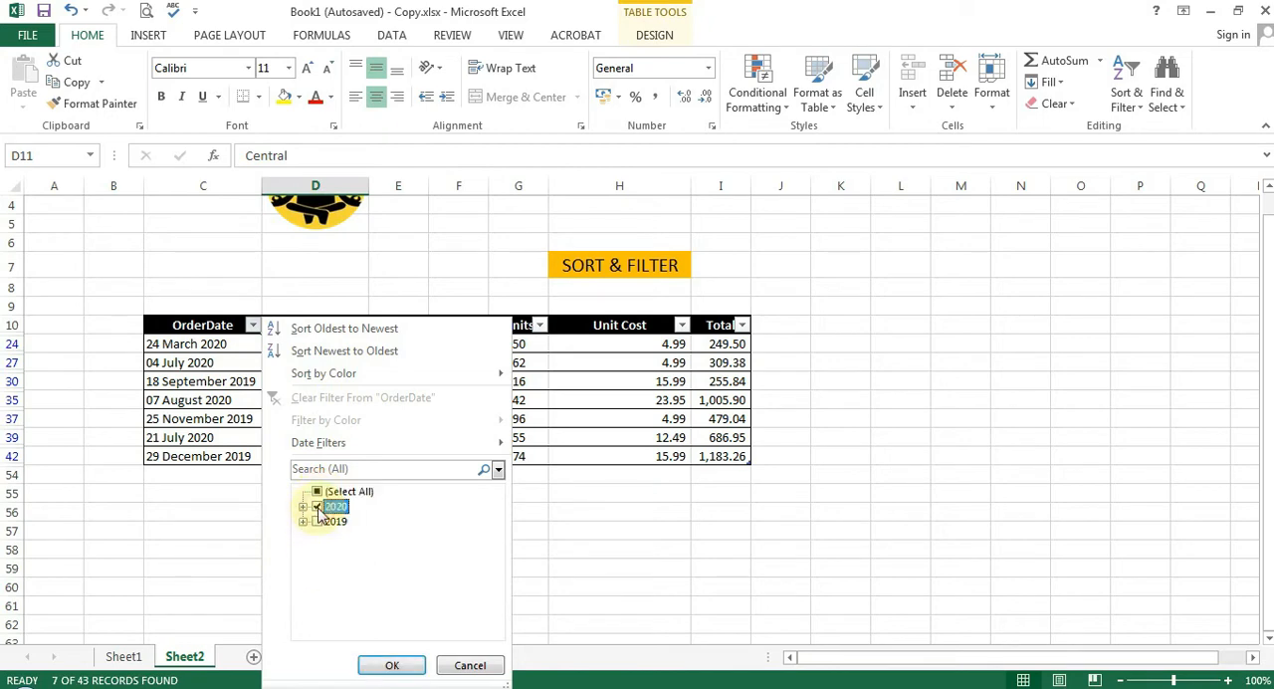
{"action": "left_click", "coordinate": [392, 666]}
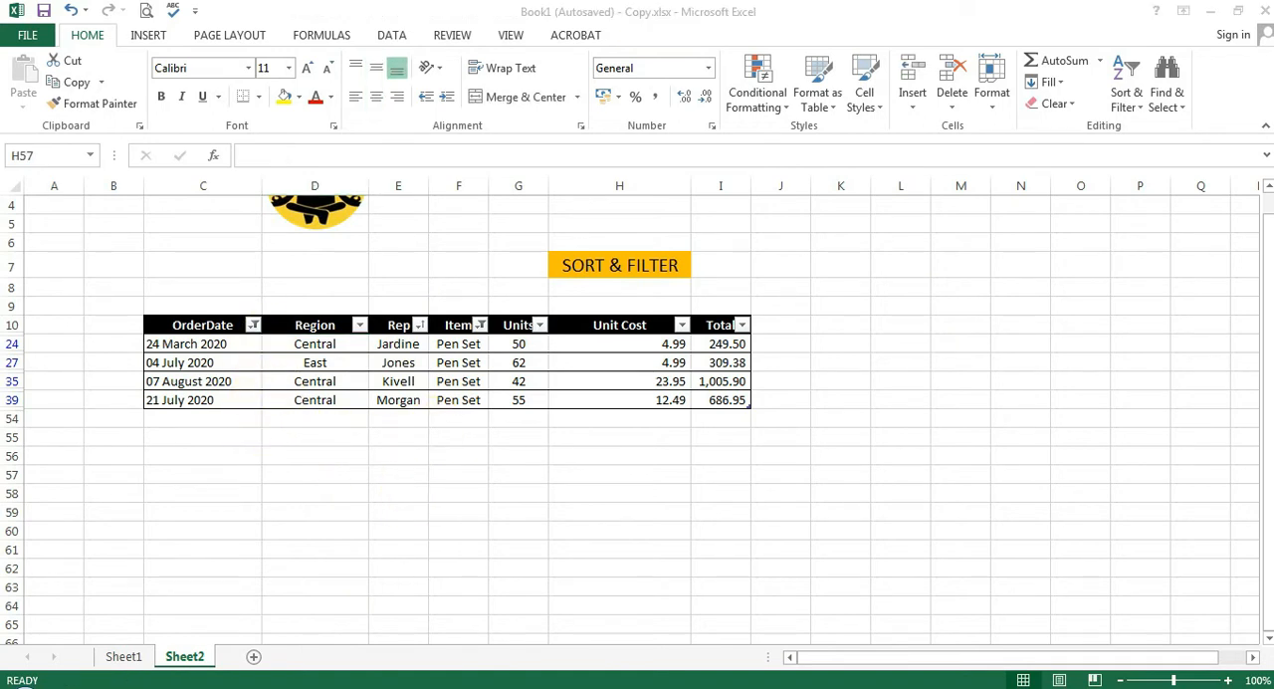
Undo the OrderDate and Item filters and look over the table rows
{"action": "left_click", "coordinate": [808, 536]}
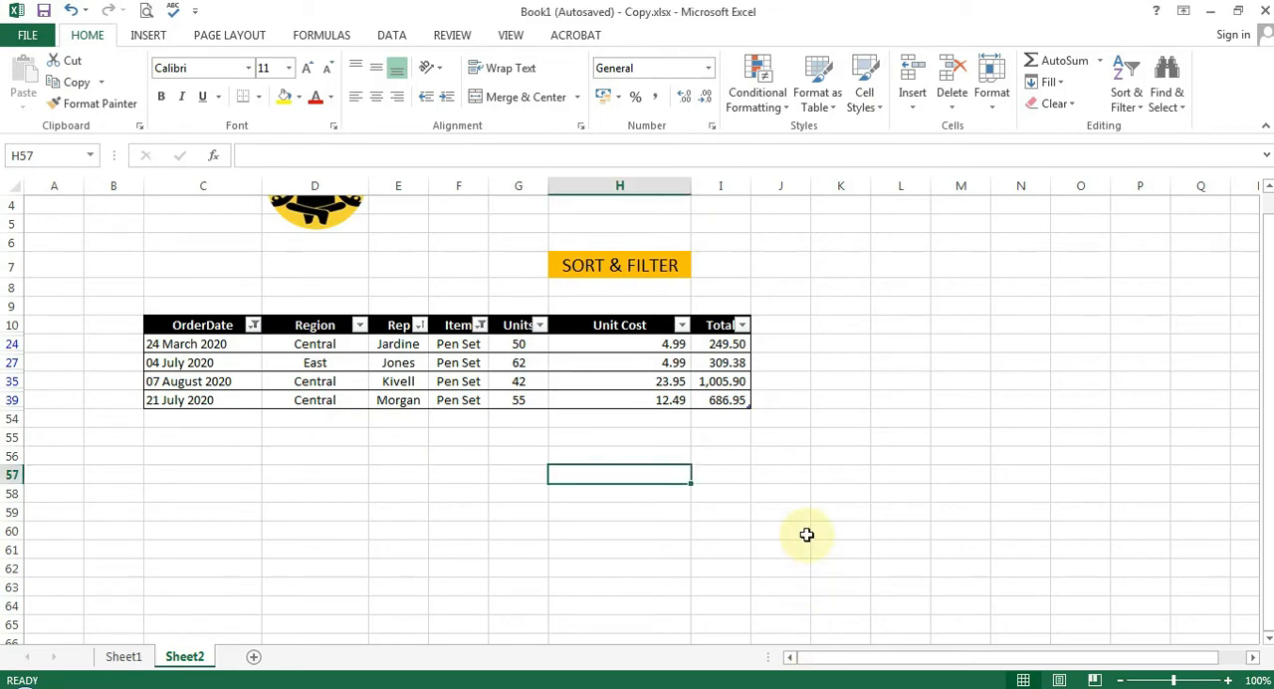
{"action": "key", "text": "ctrl+z"}
{"action": "key", "text": "ctrl+z"}
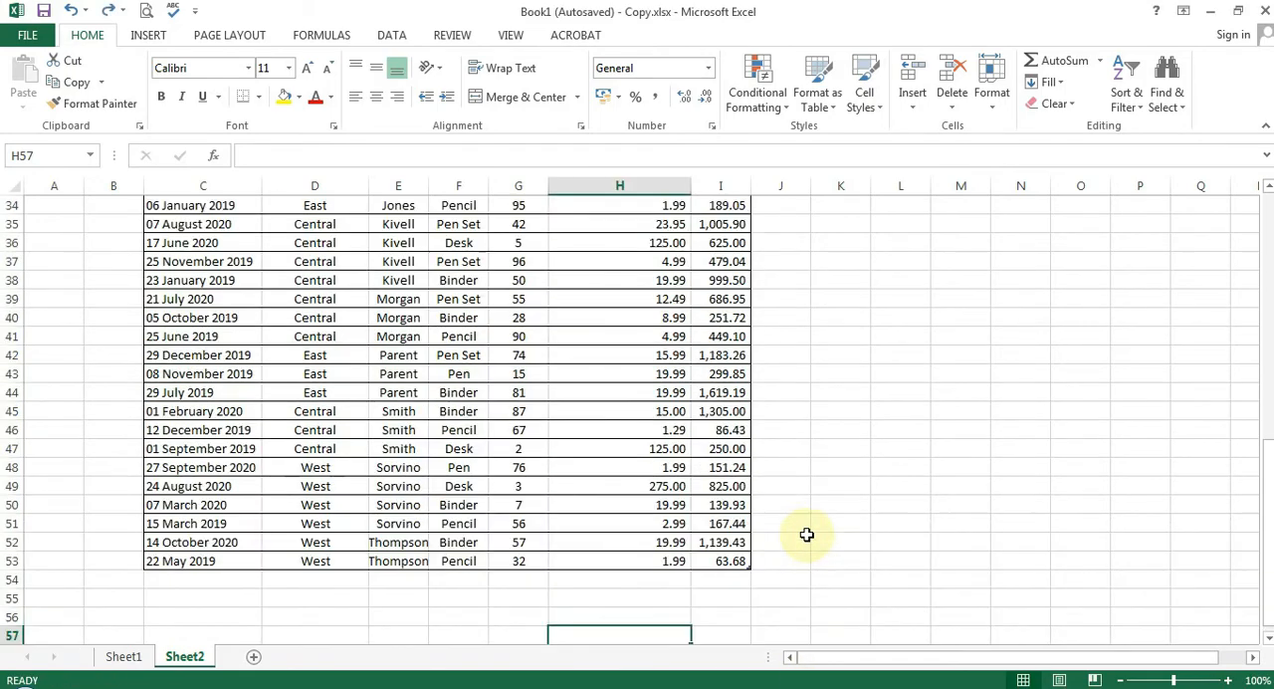
{"action": "scroll", "coordinate": [807, 535], "scroll_direction": "up", "scroll_amount": 11}
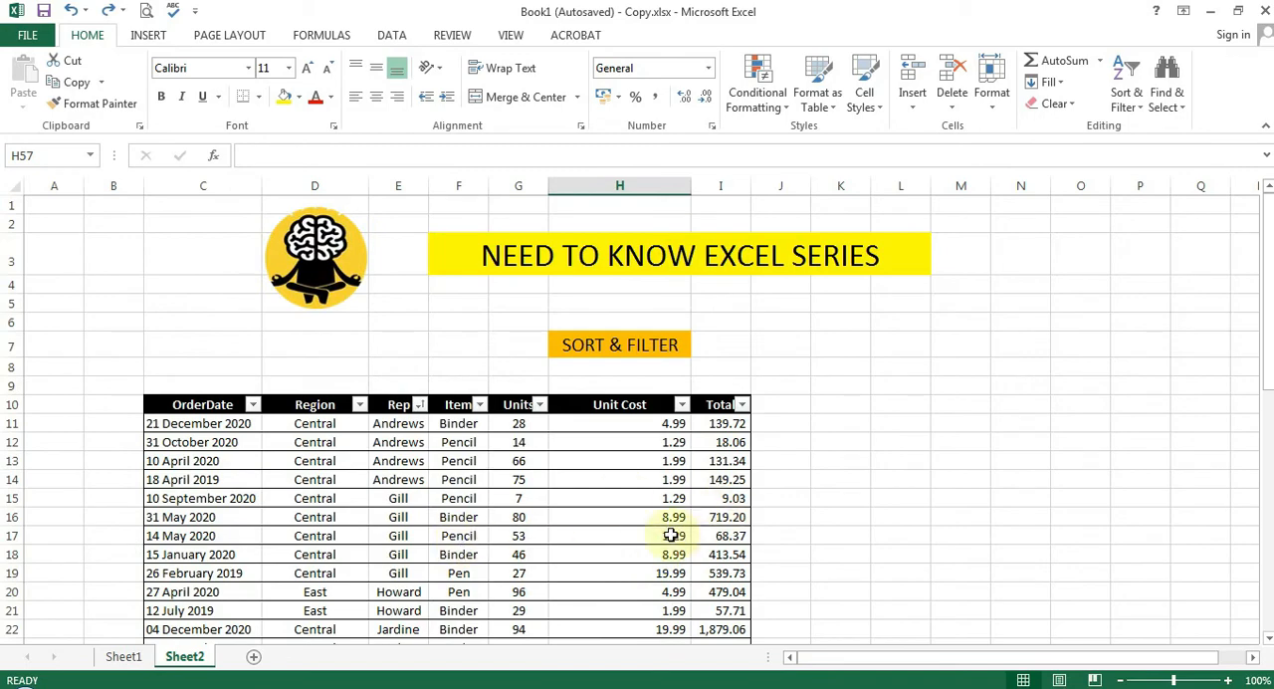
{"action": "scroll", "coordinate": [783, 506], "scroll_direction": "down", "scroll_amount": 2}
{"action": "scroll", "coordinate": [782, 505], "scroll_direction": "up", "scroll_amount": 2}
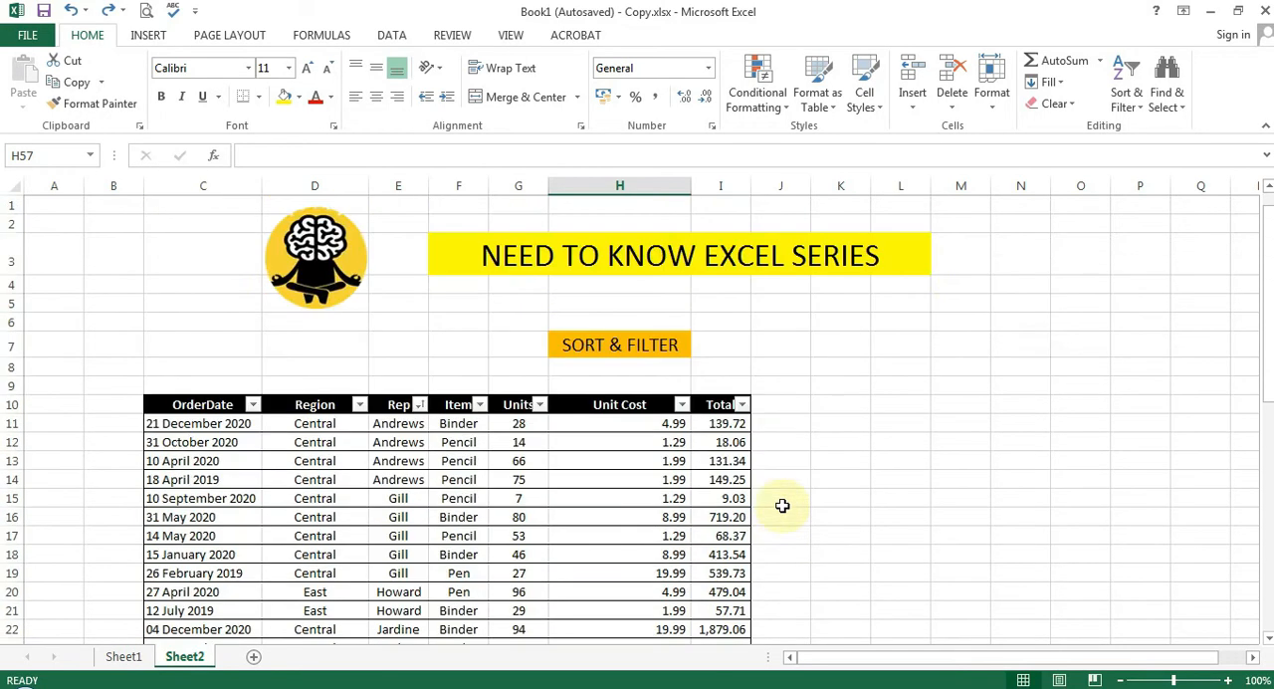
{"action": "scroll", "coordinate": [695, 473], "scroll_direction": "down", "scroll_amount": 2}
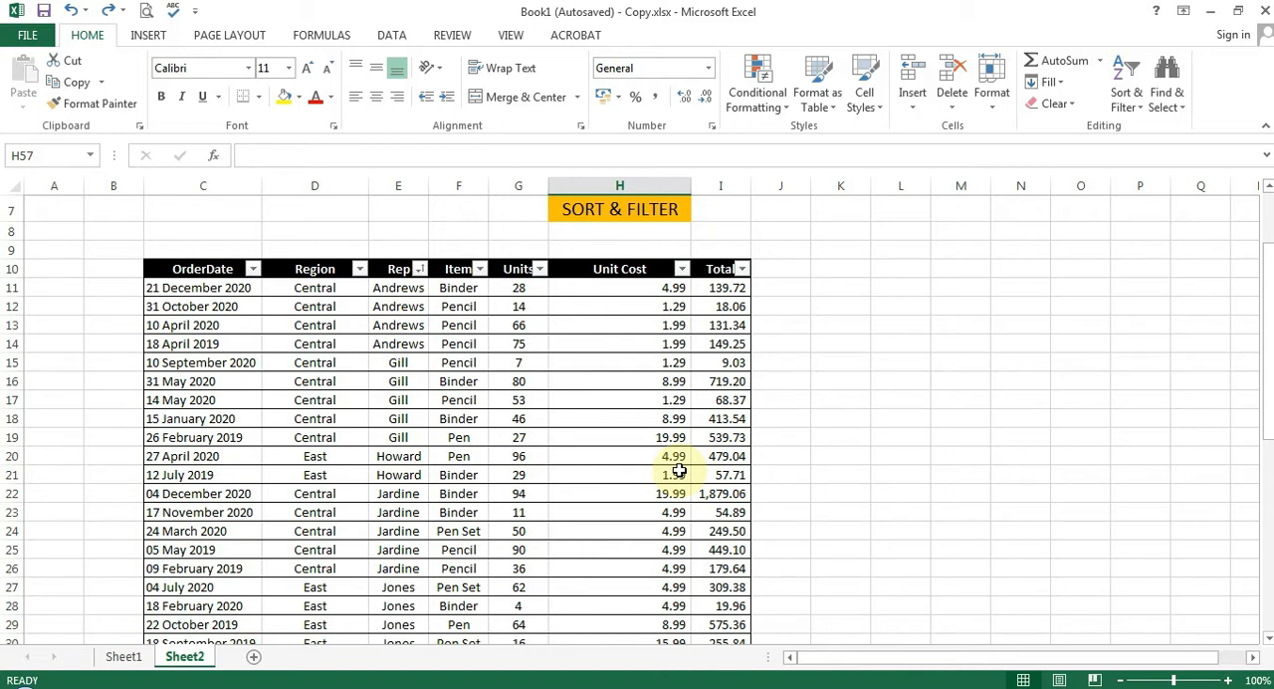
Examine the text filter options of the Item column and the date filter options of the OrderDate column
{"action": "left_click", "coordinate": [480, 269]}
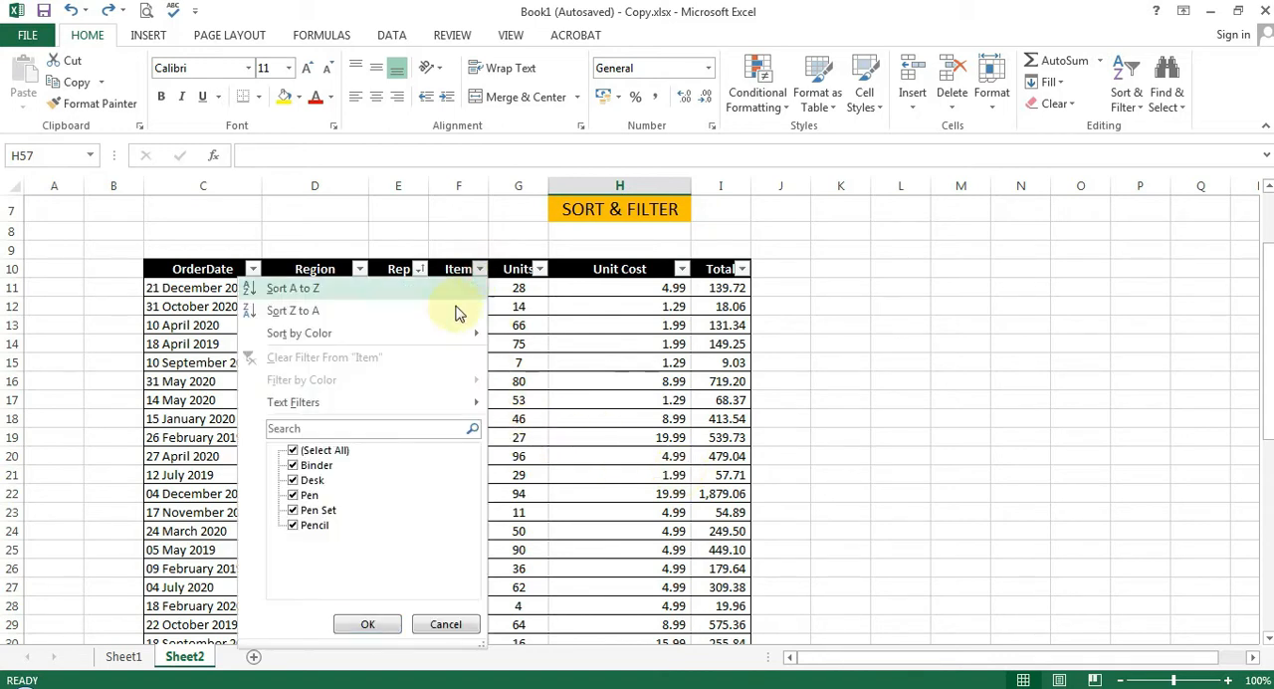
{"action": "mouse_move", "coordinate": [413, 408]}
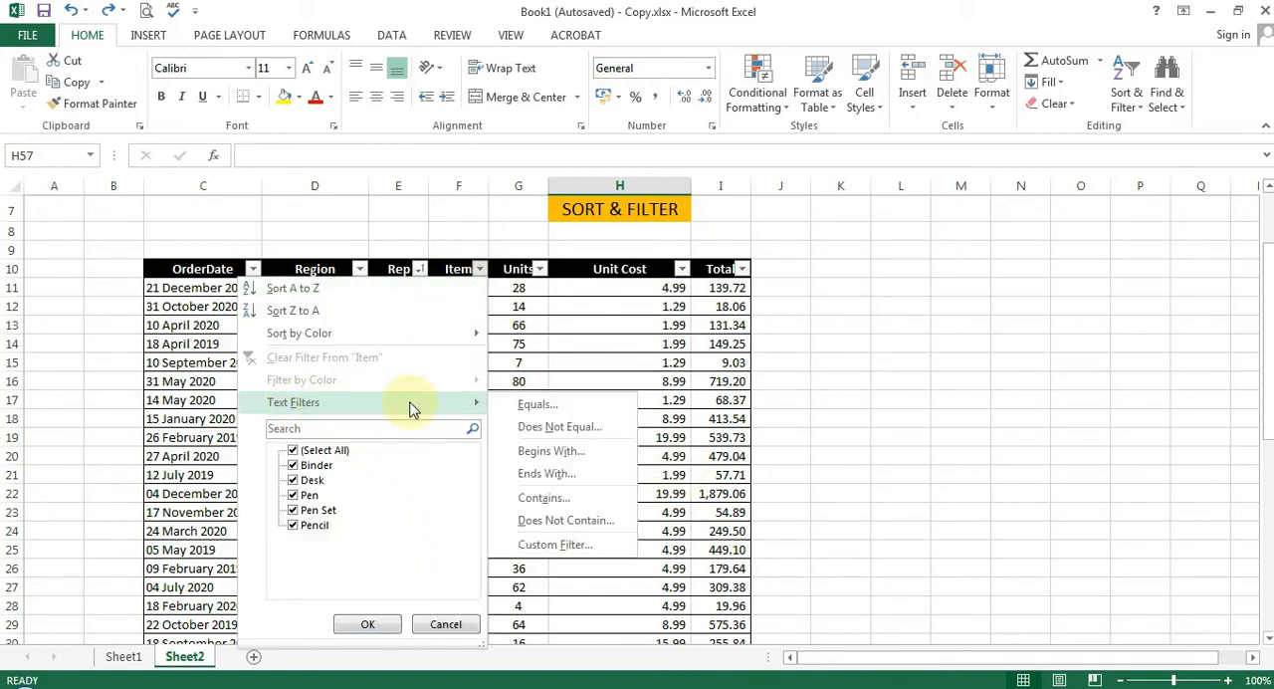
{"action": "left_click", "coordinate": [605, 339]}
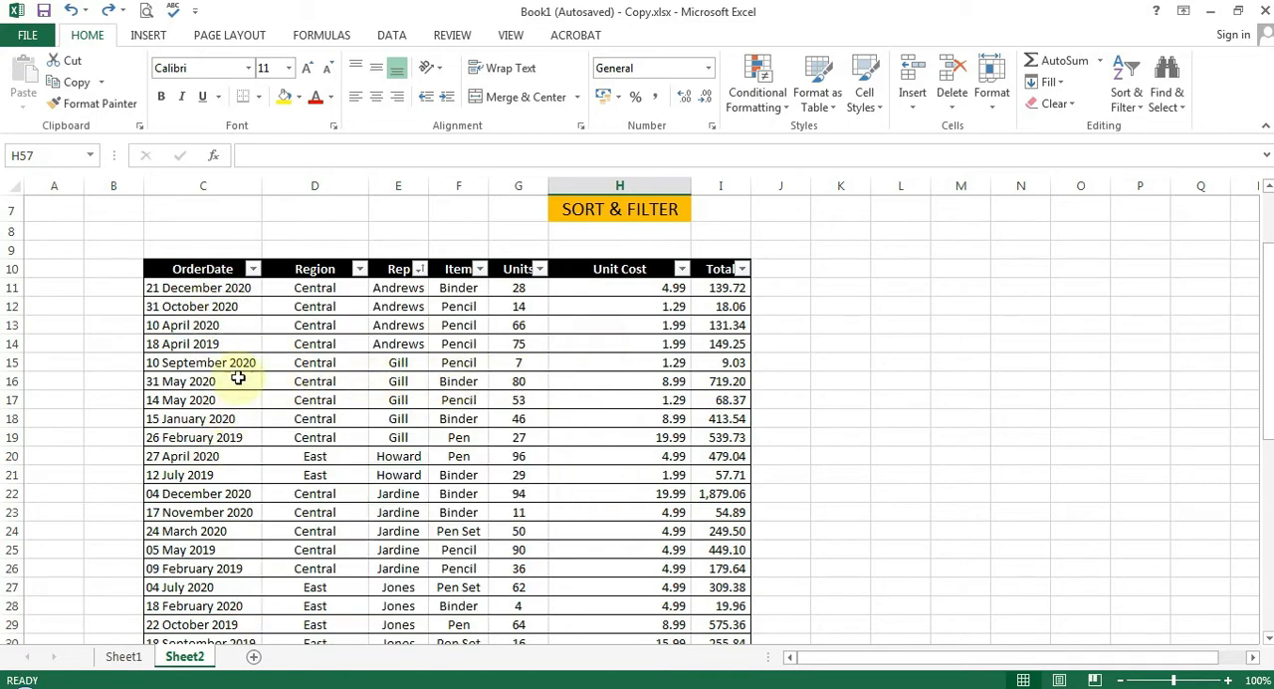
{"action": "left_click", "coordinate": [253, 269]}
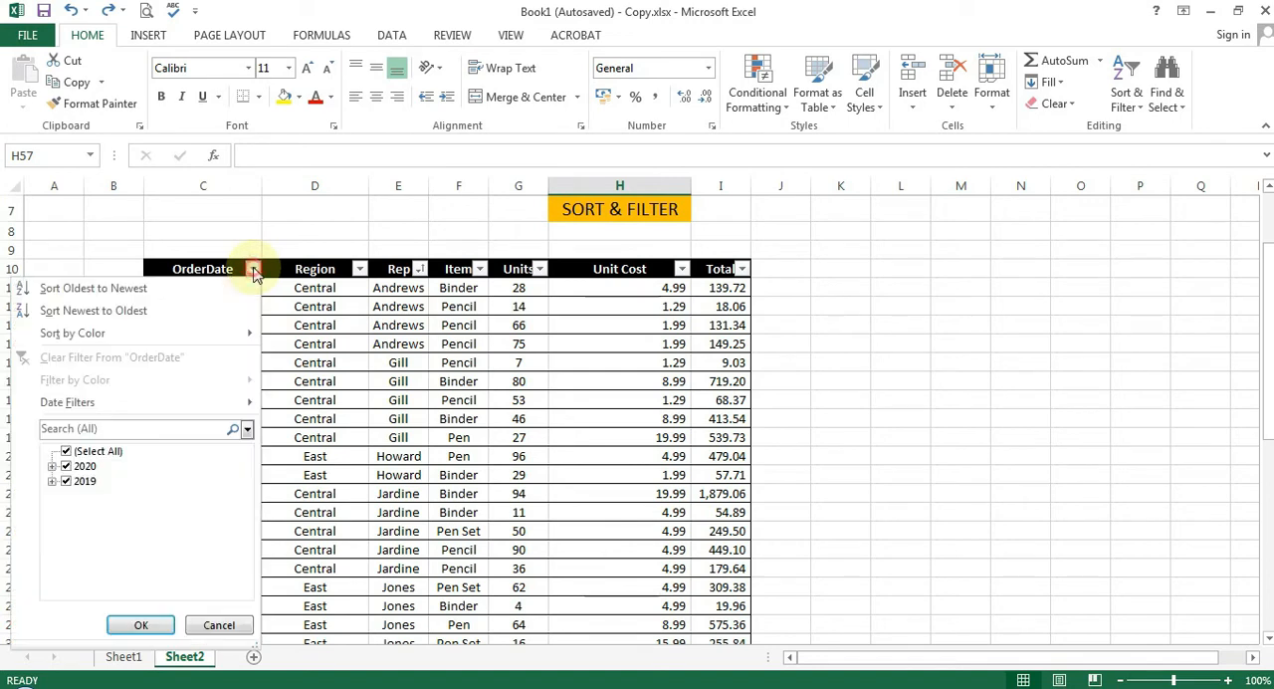
{"action": "mouse_move", "coordinate": [149, 403]}
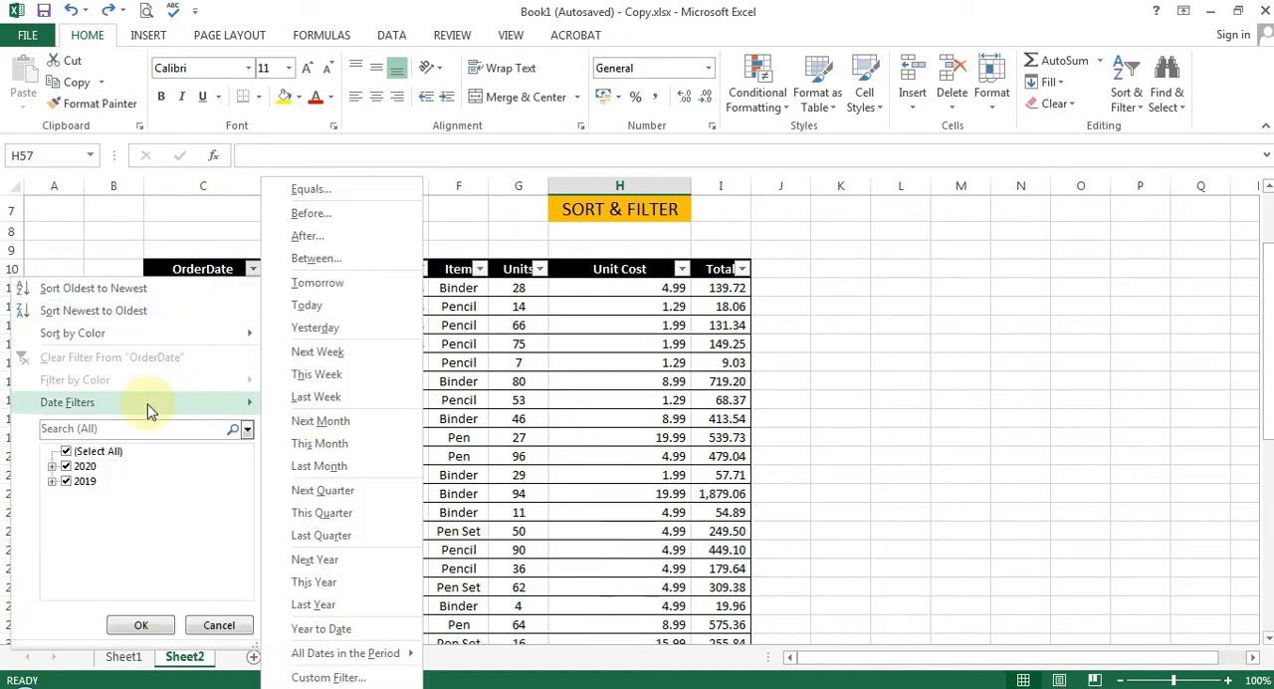
{"action": "left_click", "coordinate": [543, 416]}
{"action": "left_click", "coordinate": [479, 269]}
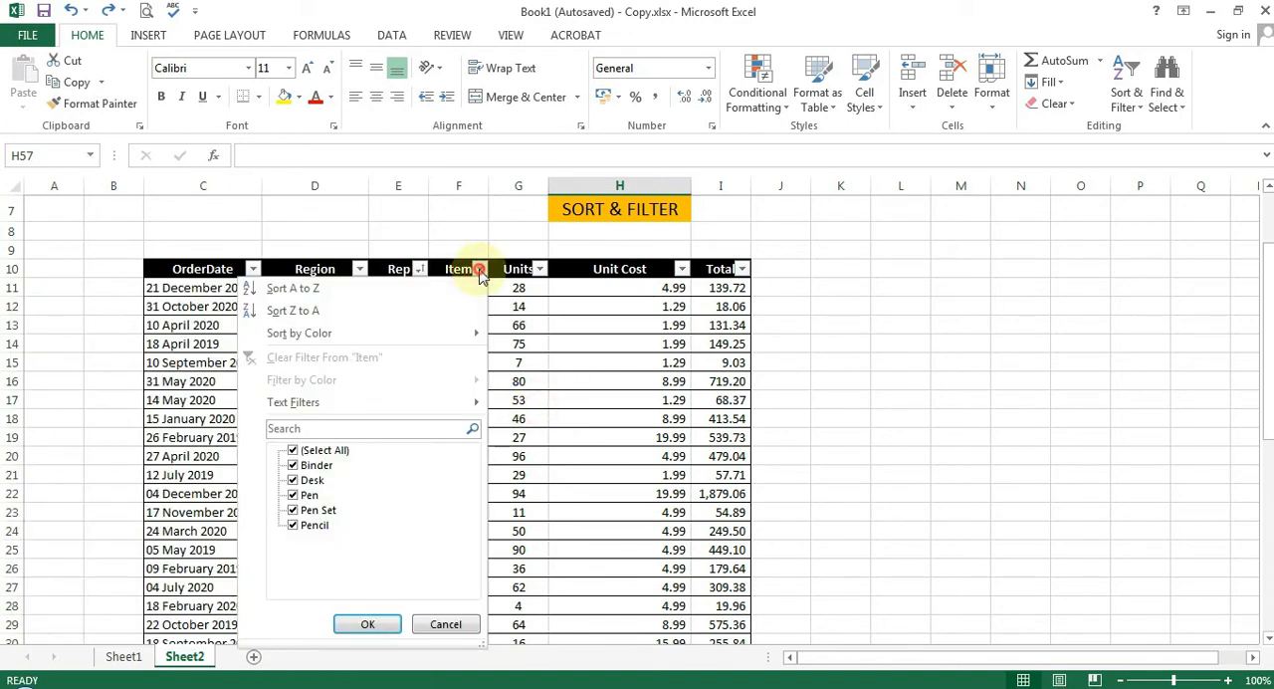
{"action": "mouse_move", "coordinate": [386, 406]}
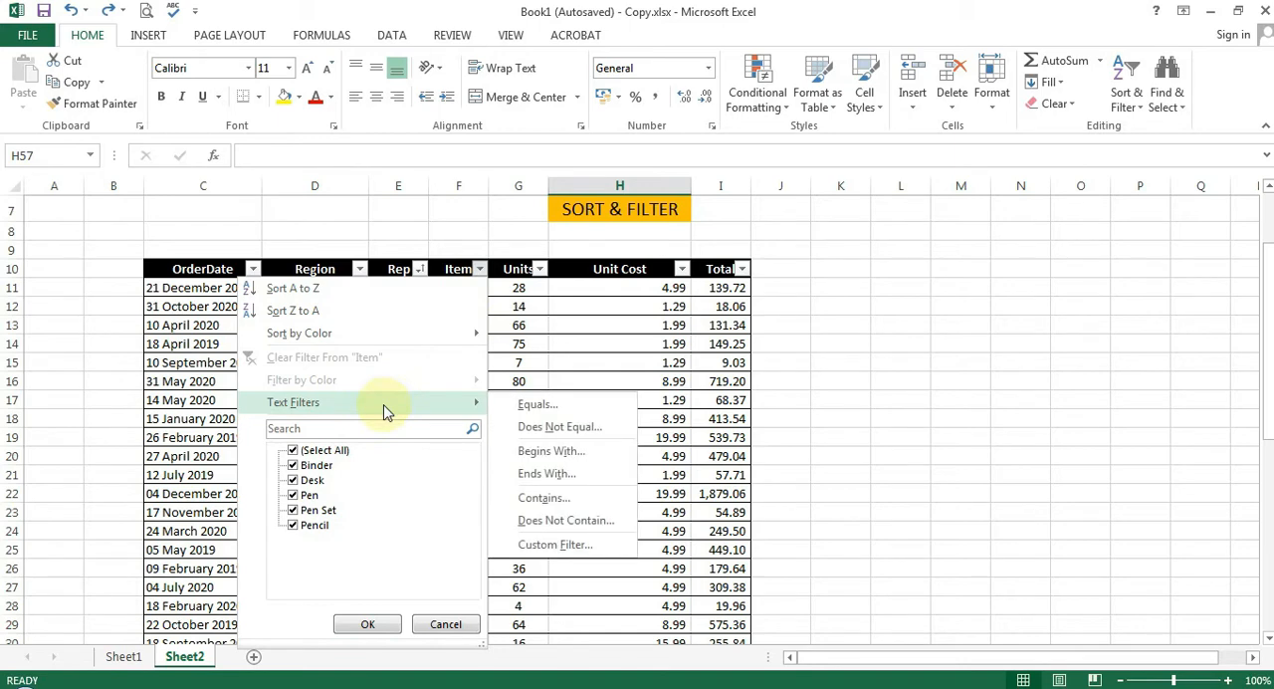
{"action": "left_click", "coordinate": [661, 328]}
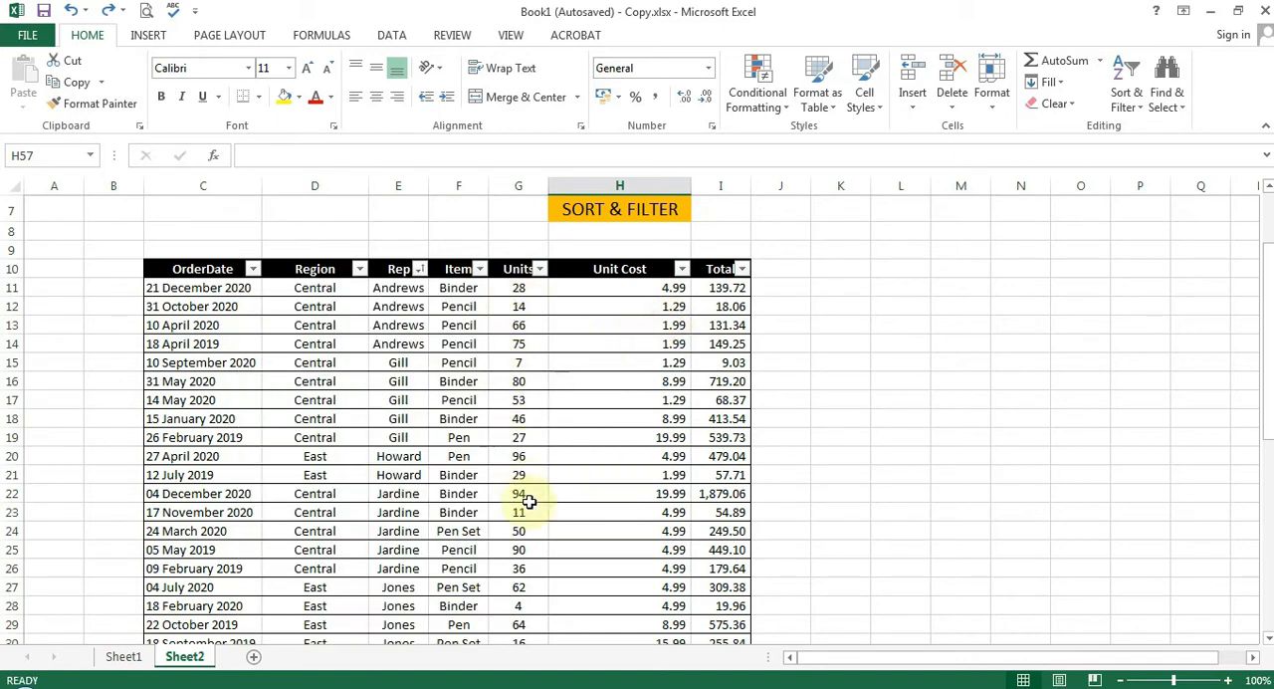
Filter the Units column to show values between 10 and 50, inclusive
{"action": "left_click", "coordinate": [538, 270]}
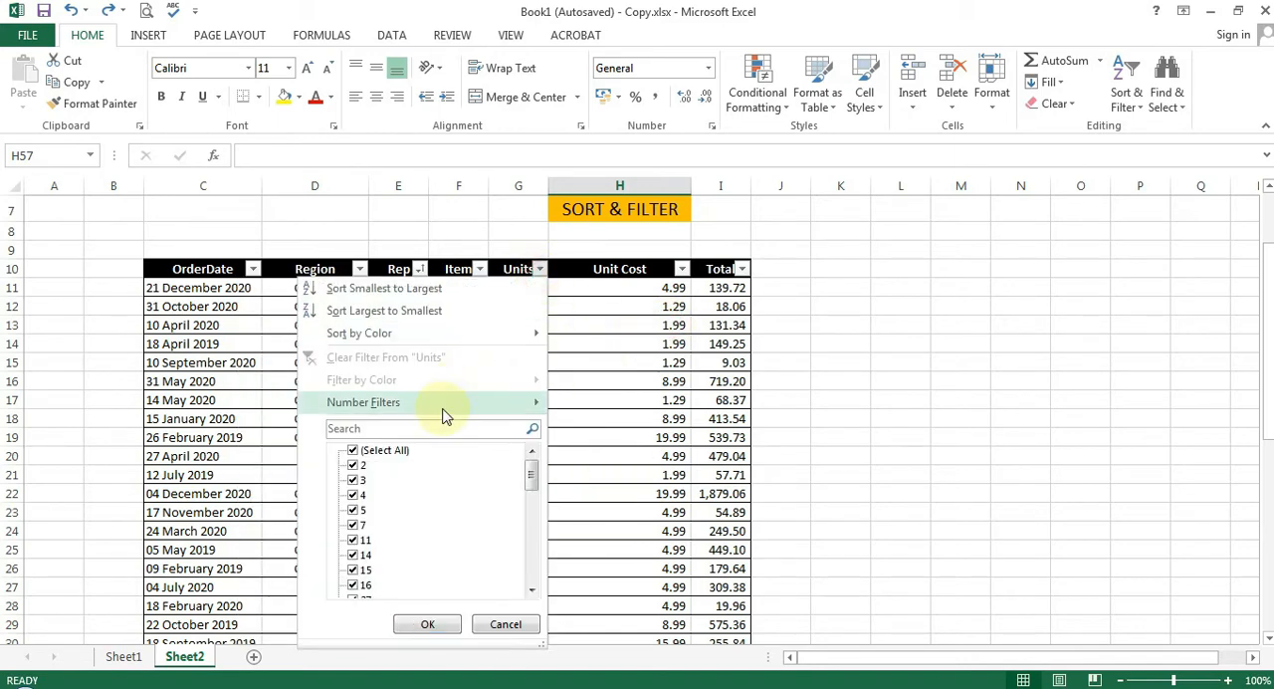
{"action": "mouse_move", "coordinate": [445, 415]}
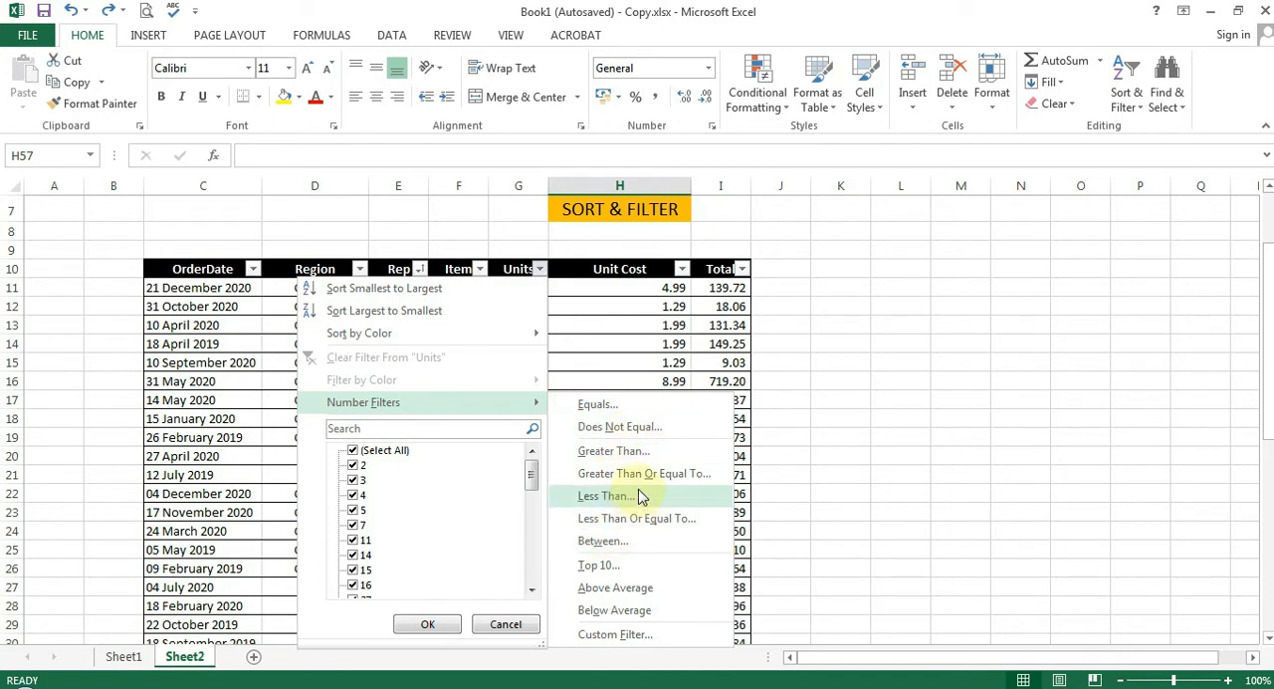
{"action": "left_click", "coordinate": [627, 541]}
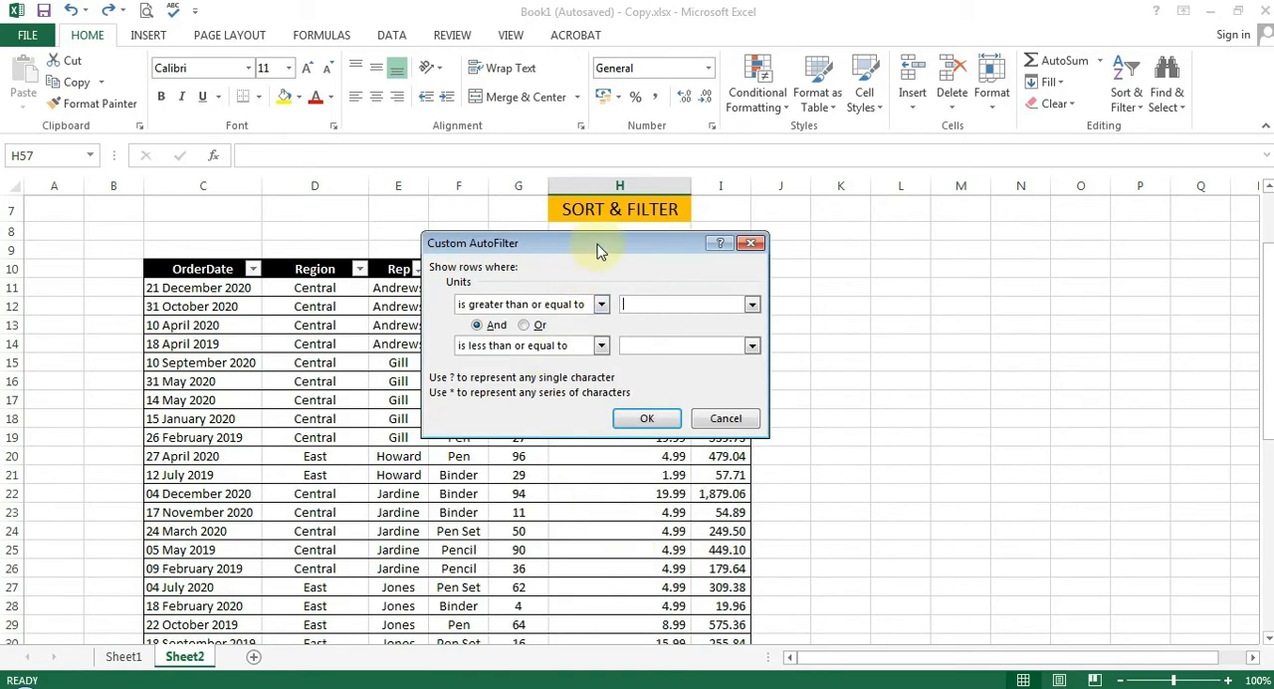
{"action": "left_click_drag", "start_coordinate": [597, 239], "coordinate": [943, 207]}
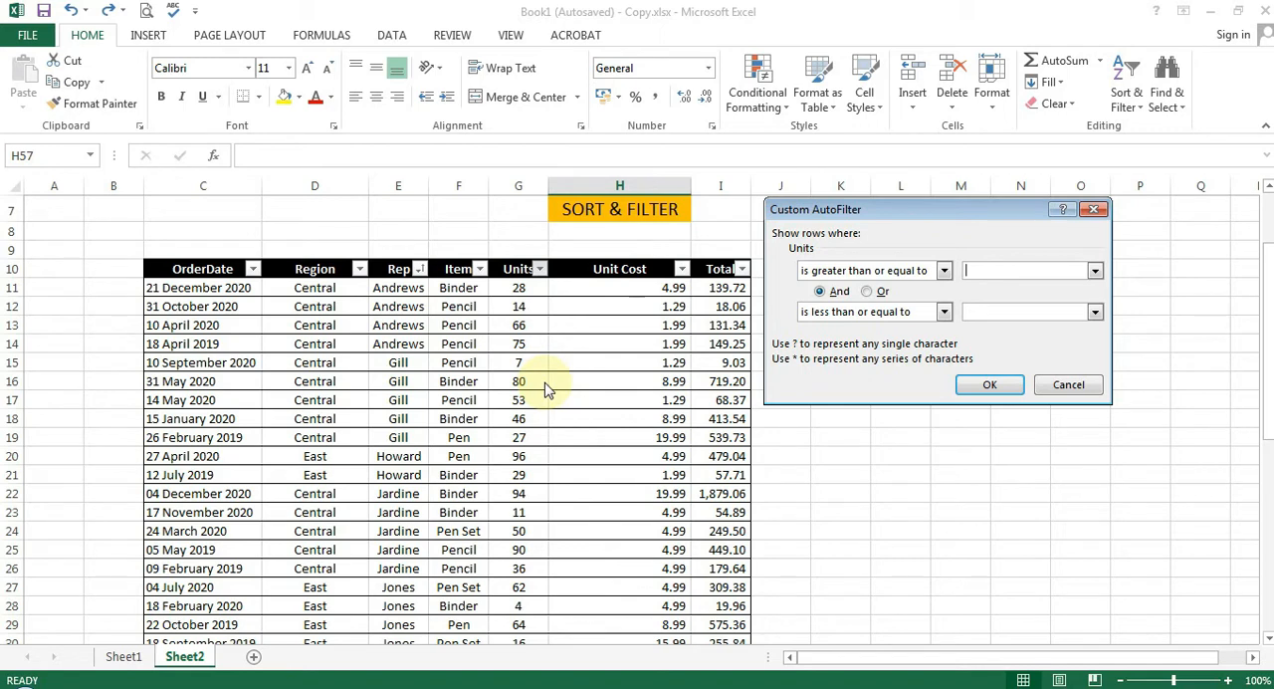
{"action": "left_click", "coordinate": [1020, 272]}
{"action": "left_click", "coordinate": [980, 311]}
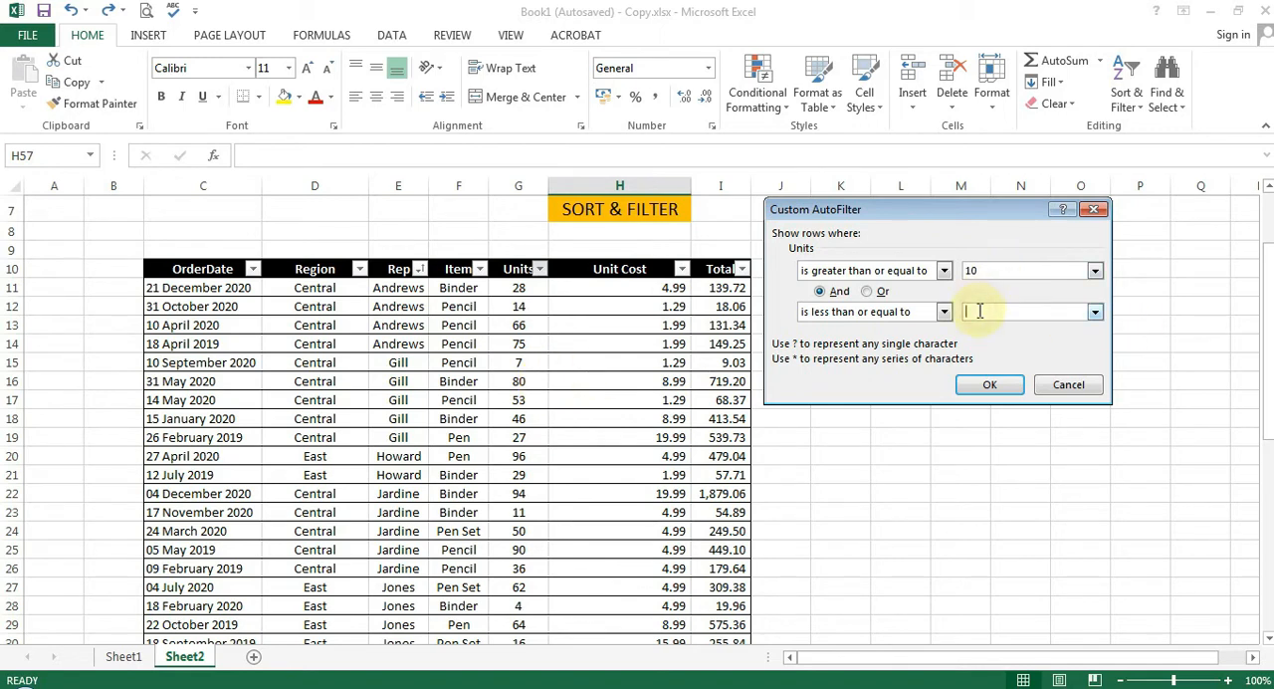
{"action": "type", "text": "50"}
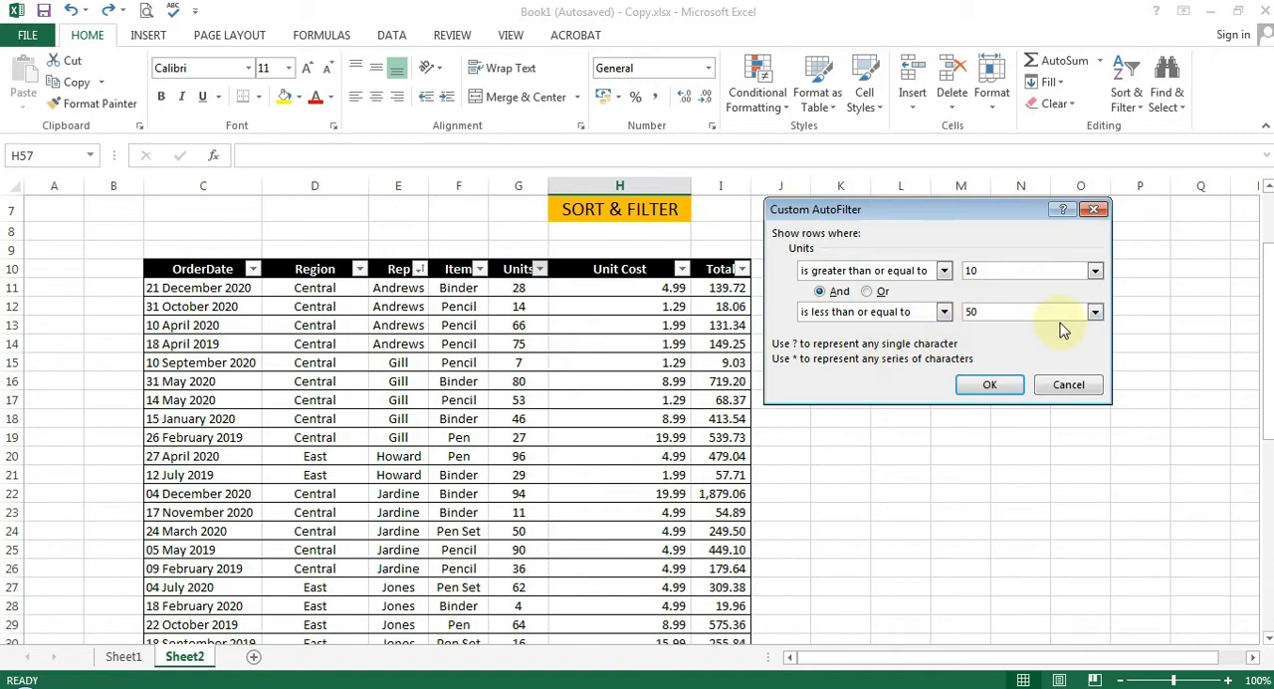
{"action": "left_click", "coordinate": [991, 386]}
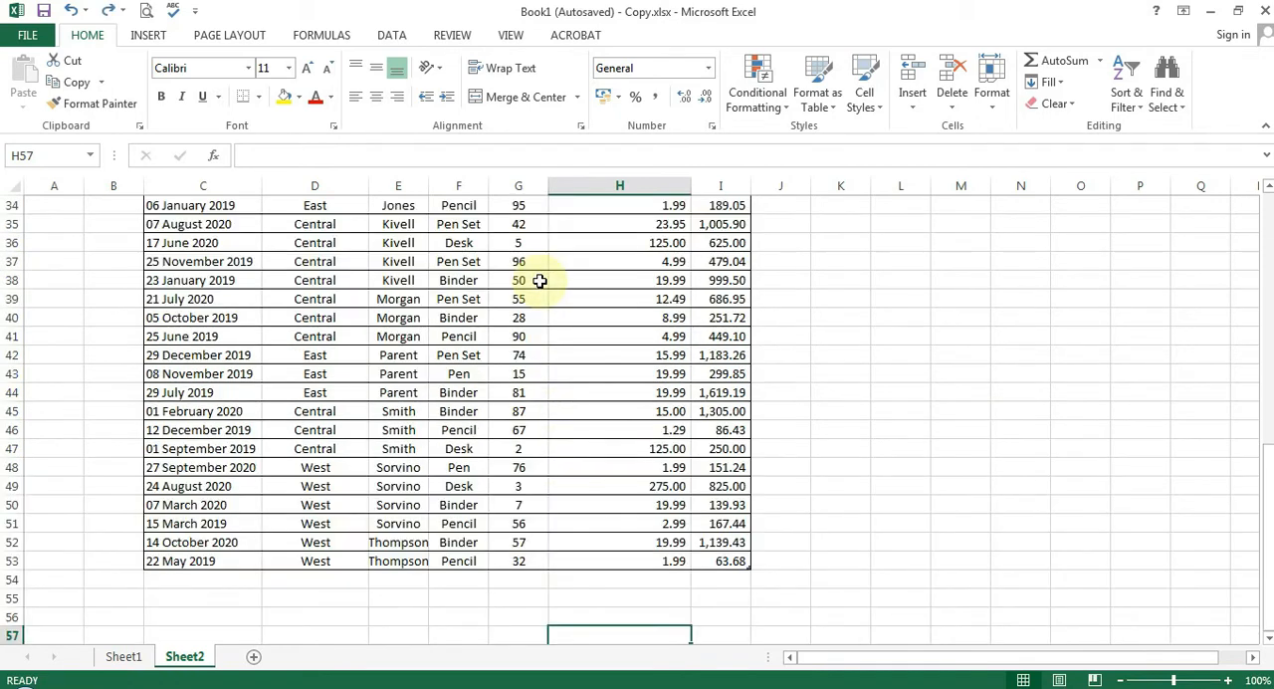
Undo the Units filter and select a cell in the table's Total column
{"action": "scroll", "coordinate": [515, 449], "scroll_direction": "up", "scroll_amount": 11}
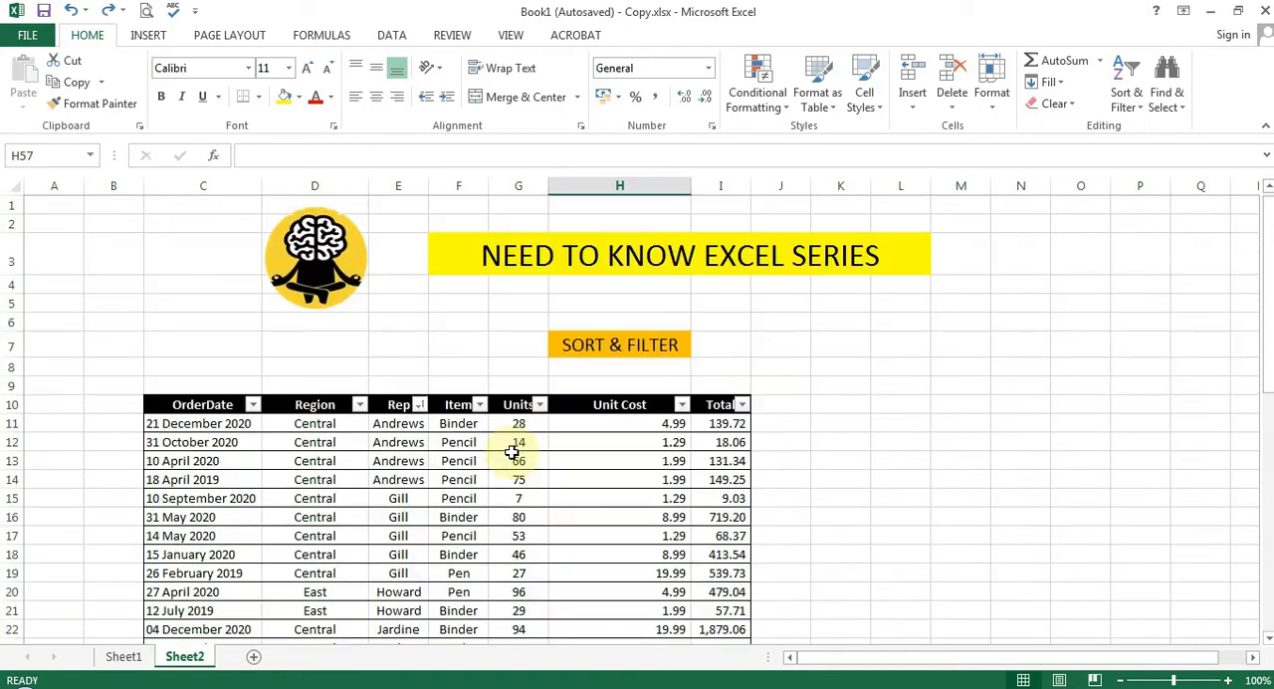
{"action": "left_click", "coordinate": [700, 493]}
{"action": "scroll", "coordinate": [299, 463], "scroll_direction": "down", "scroll_amount": 3}
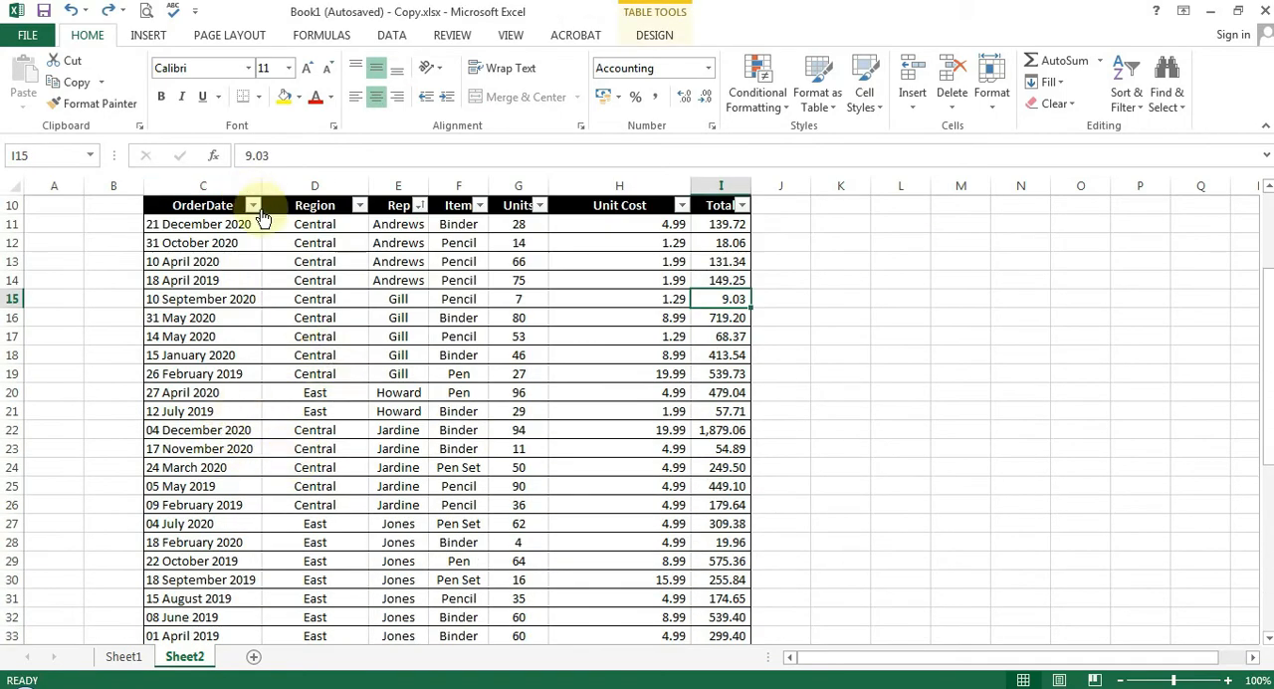
Apply the Last Year date filter to the OrderDate column
{"action": "left_click", "coordinate": [255, 207]}
{"action": "mouse_move", "coordinate": [196, 339]}
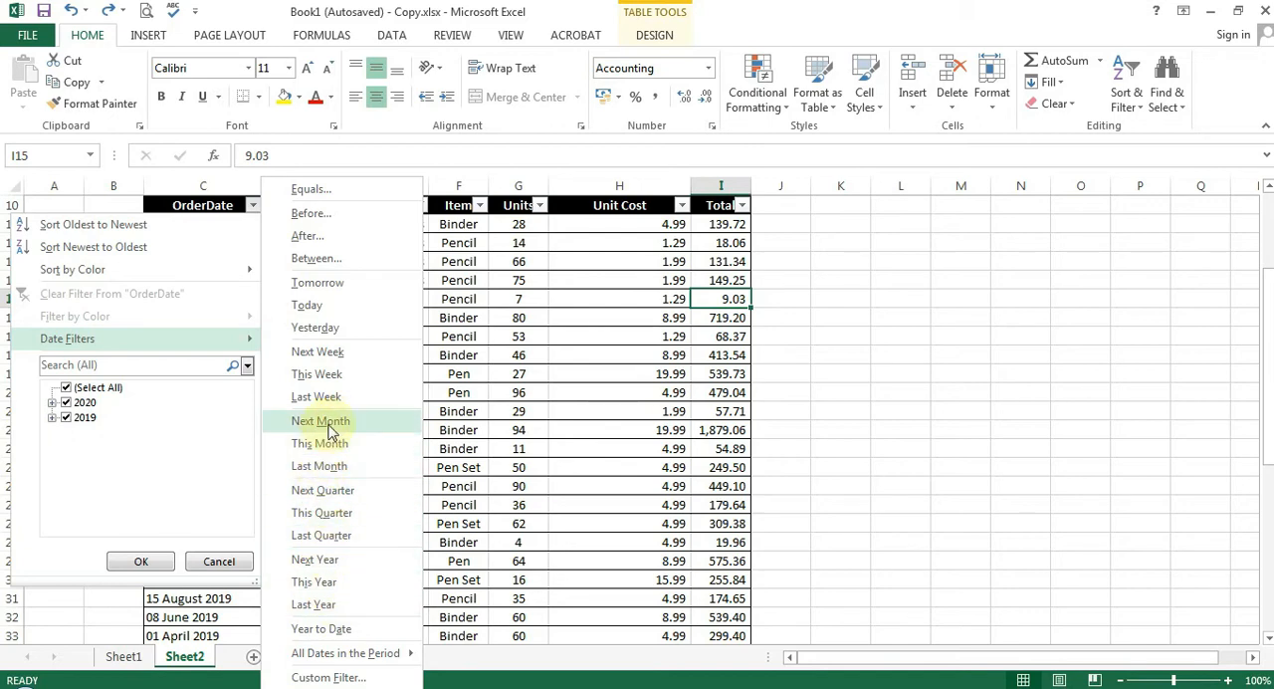
{"action": "left_click", "coordinate": [362, 609]}
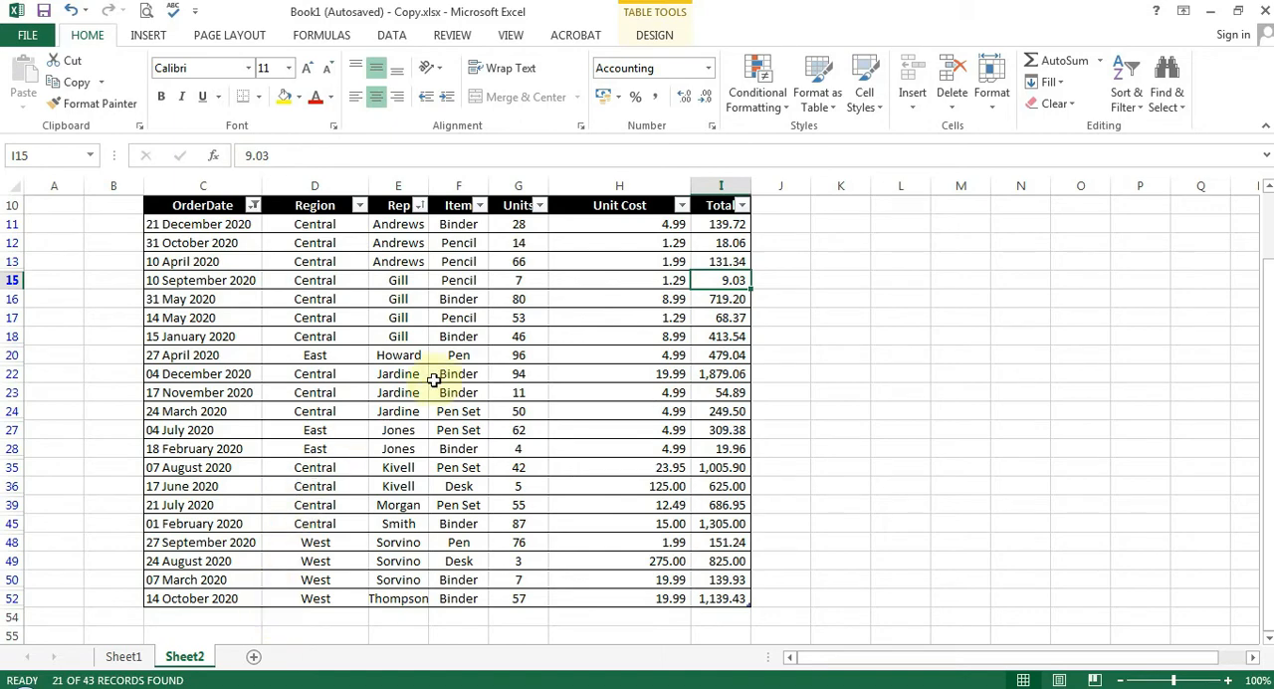
{"action": "scroll", "coordinate": [438, 368], "scroll_direction": "up", "scroll_amount": 2}
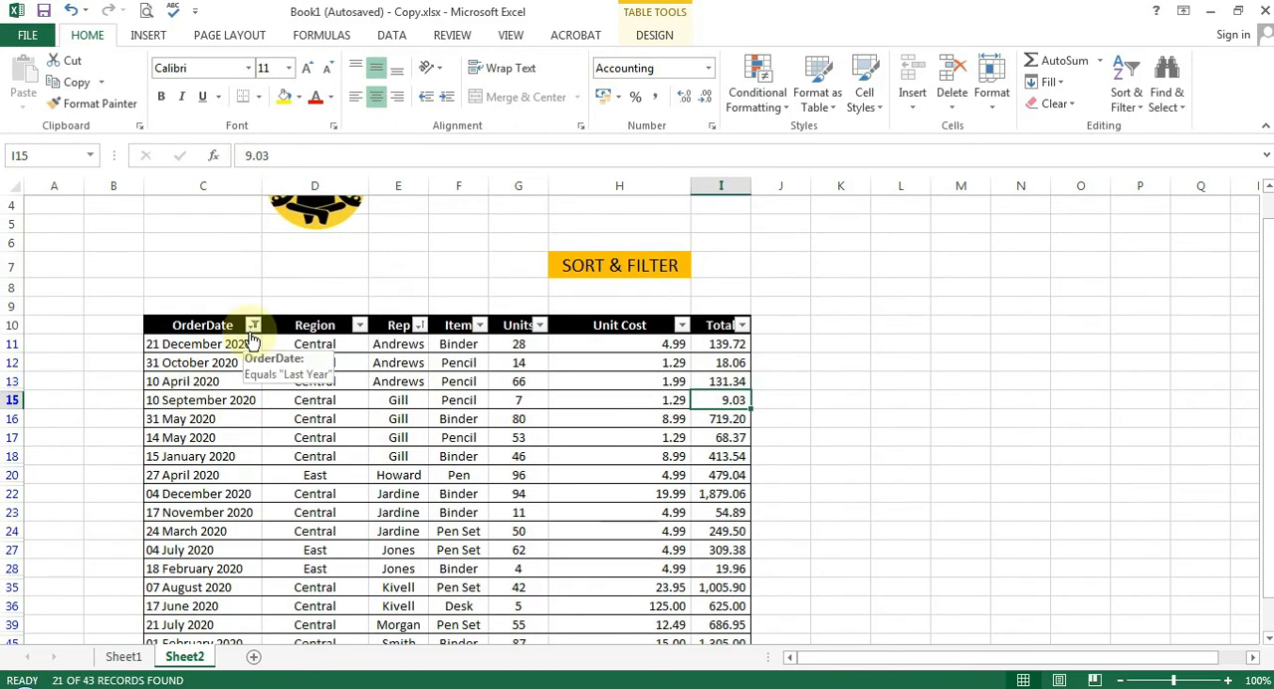
Undo the OrderDate filter and look at the filter choices of the Item column
{"action": "key", "text": "ctrl+z"}
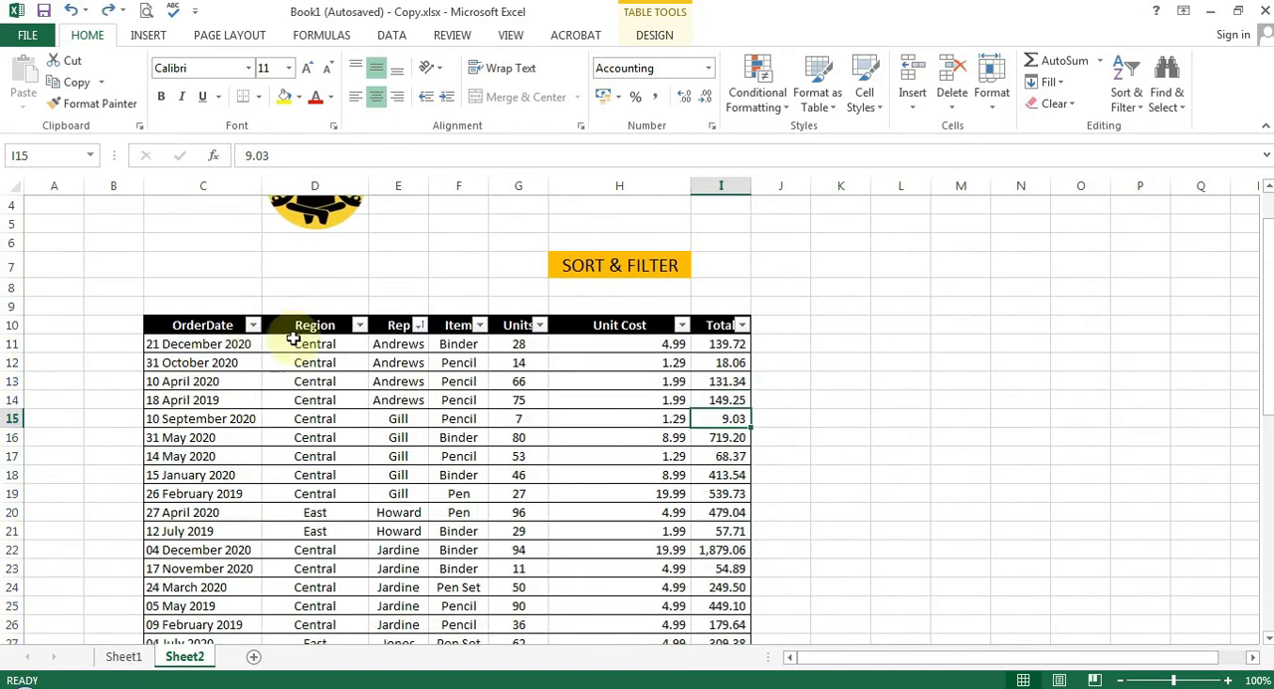
{"action": "left_click", "coordinate": [479, 325]}
{"action": "left_click", "coordinate": [381, 443]}
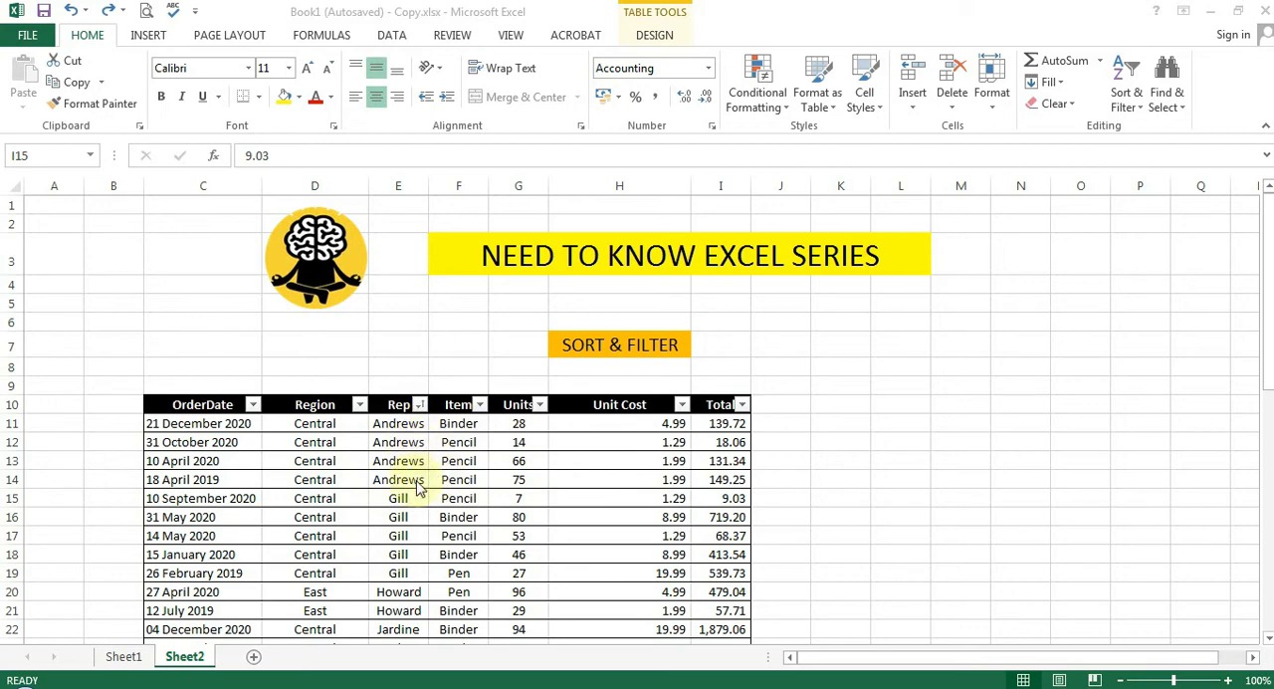
Search the Rep column's filter list for the first rep's surname and filter the table to that rep only
{"action": "left_click", "coordinate": [420, 409]}
{"action": "left_click", "coordinate": [420, 406]}
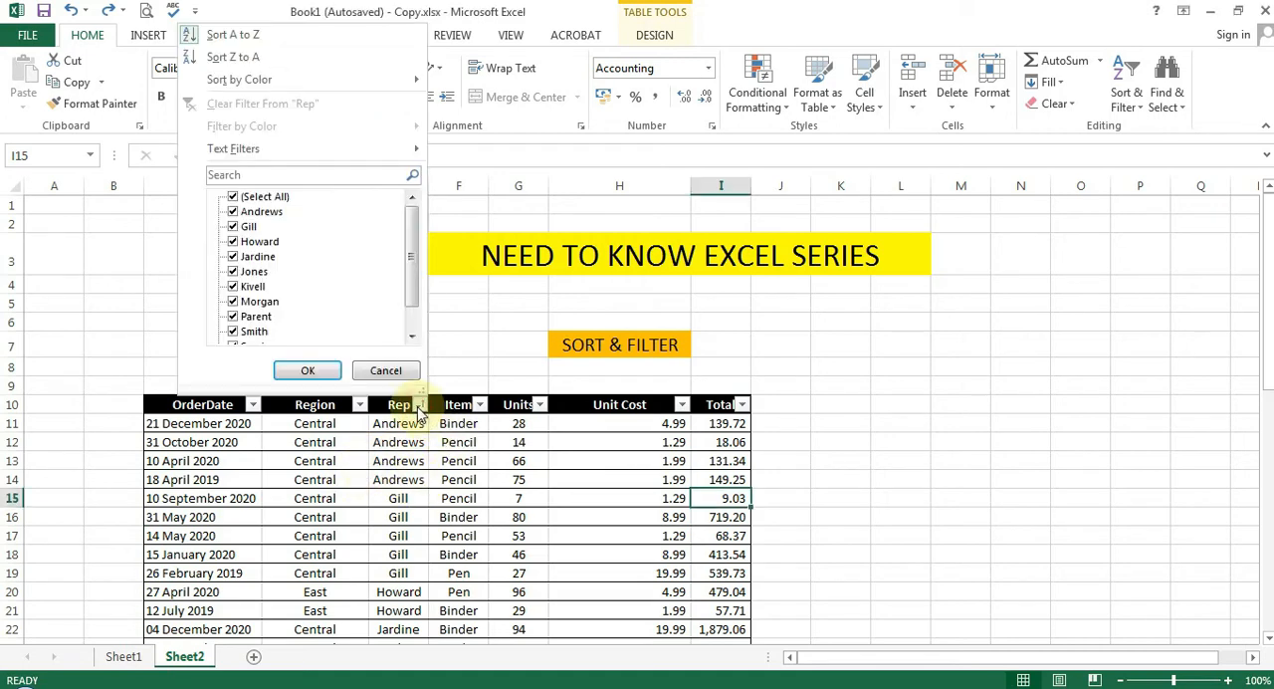
{"action": "left_click_drag", "start_coordinate": [411, 241], "coordinate": [412, 213]}
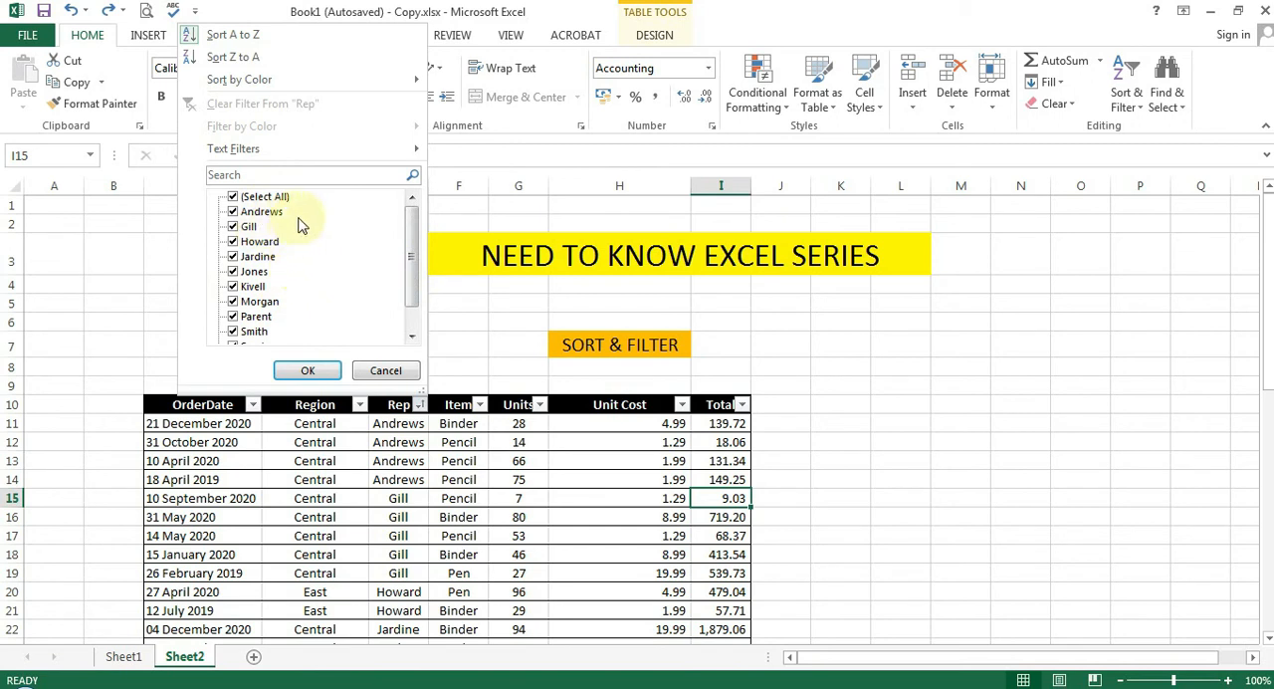
{"action": "left_click", "coordinate": [236, 176]}
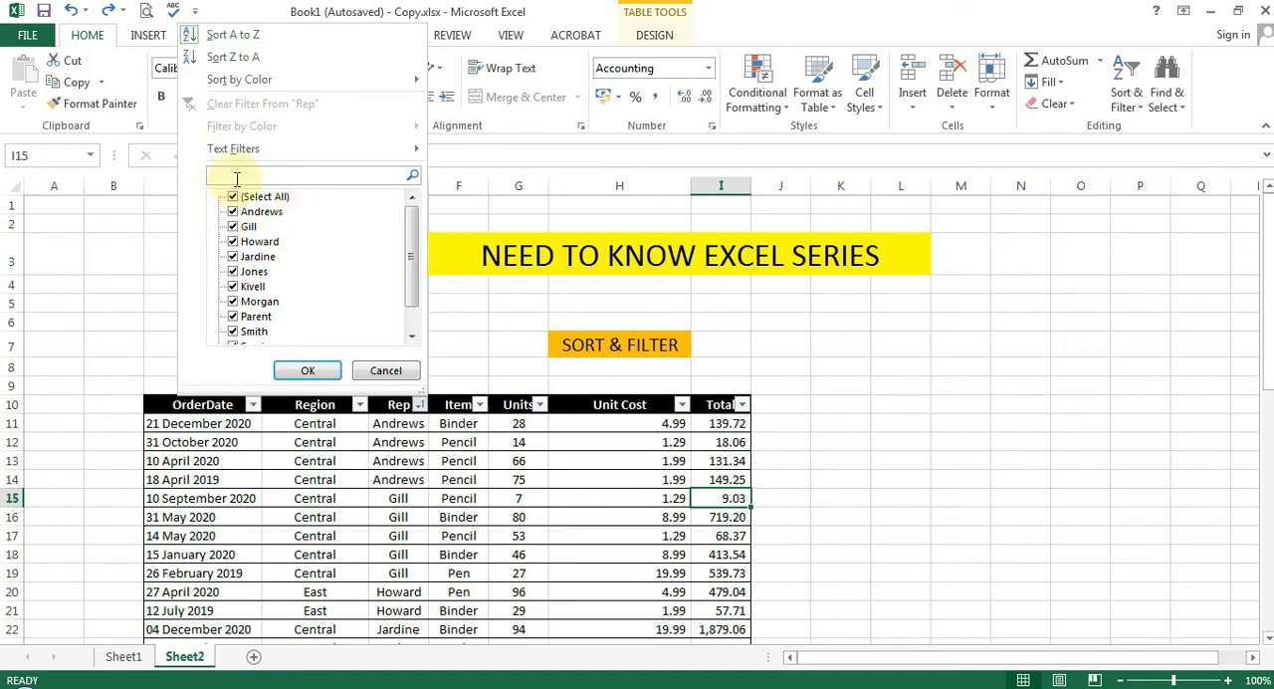
{"action": "type", "text": "an"}
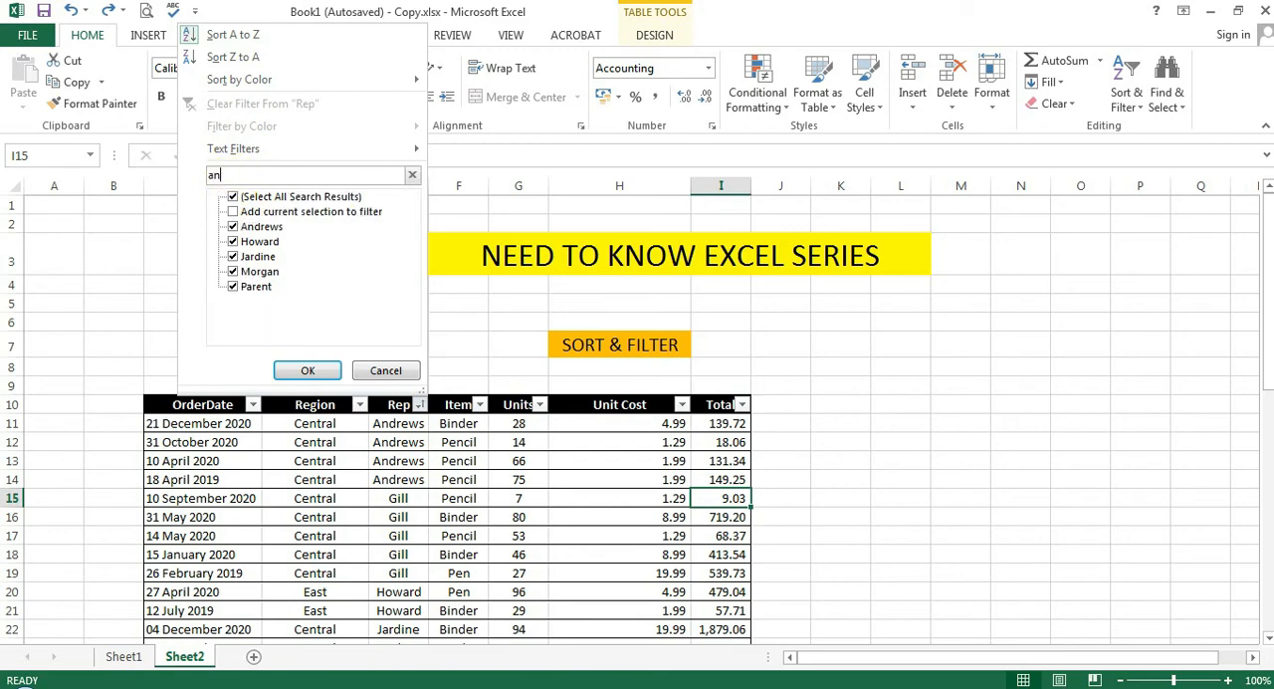
{"action": "type", "text": "dr"}
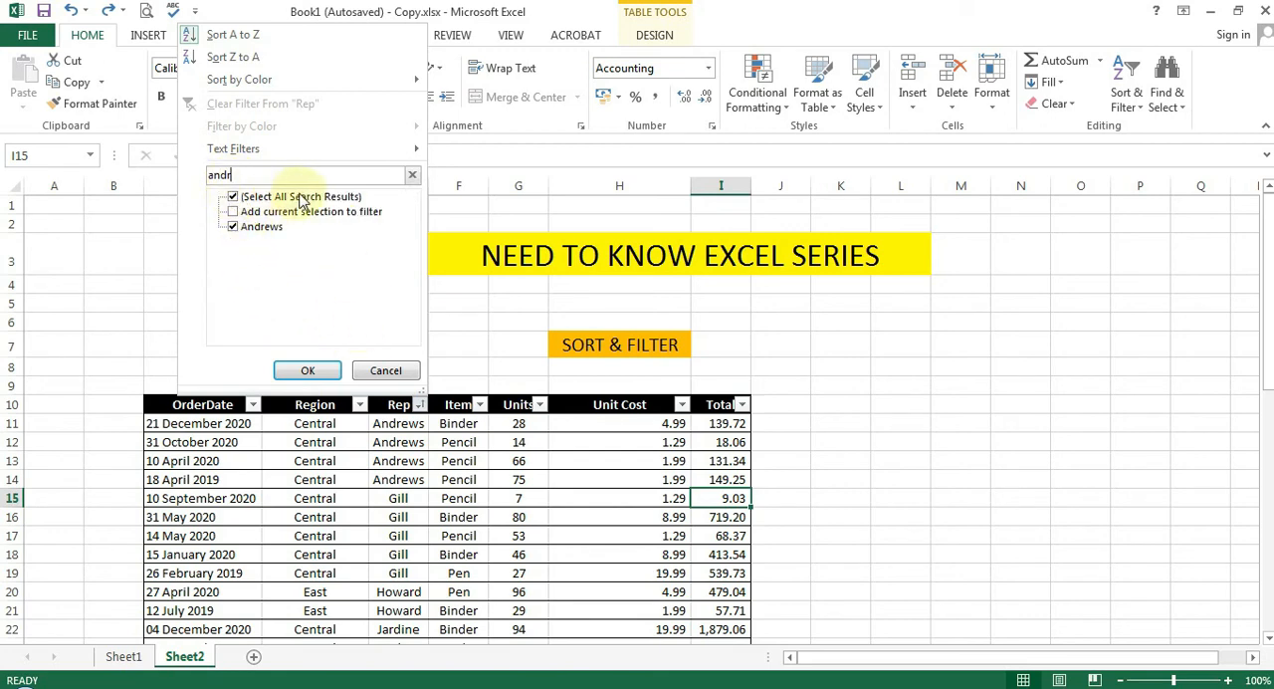
{"action": "left_click", "coordinate": [232, 200]}
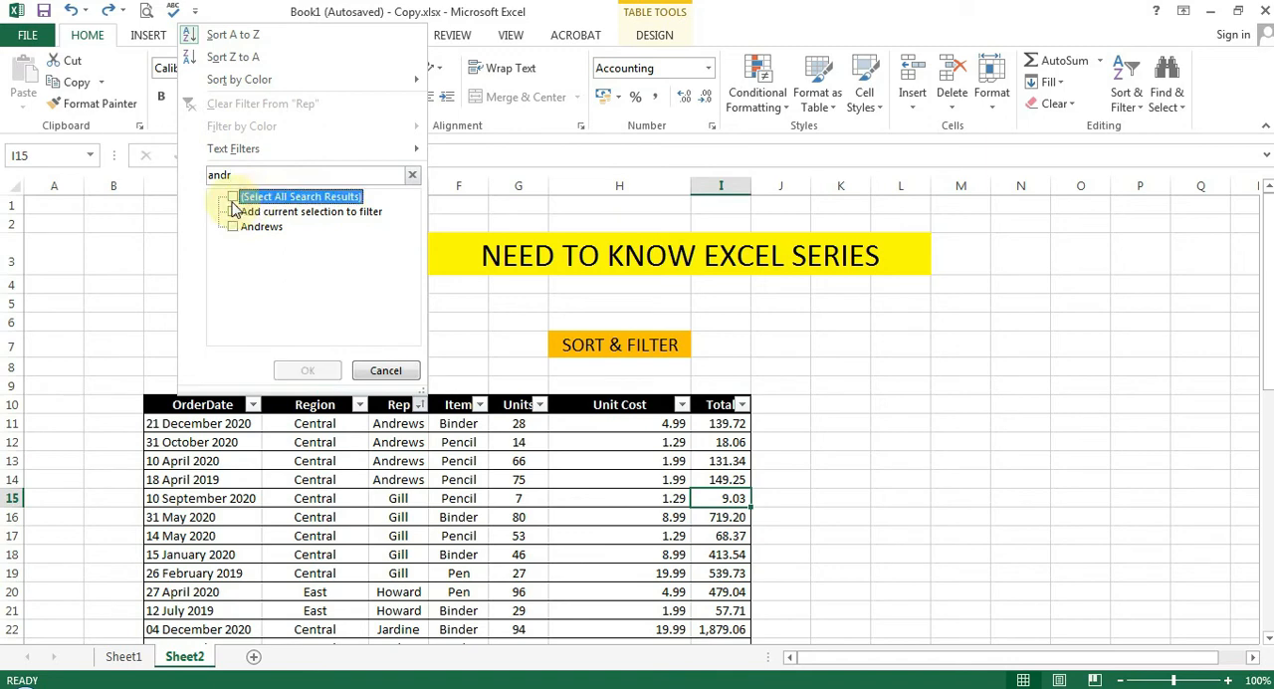
{"action": "left_click", "coordinate": [232, 227]}
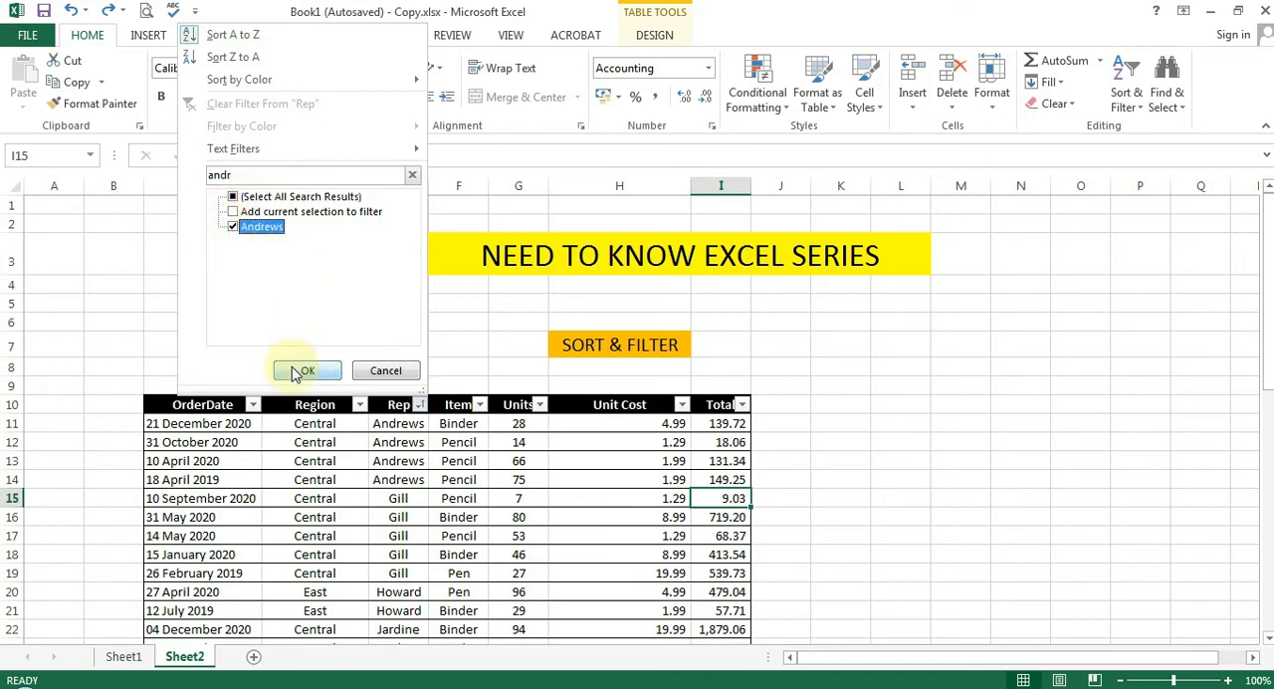
{"action": "left_click", "coordinate": [301, 371]}
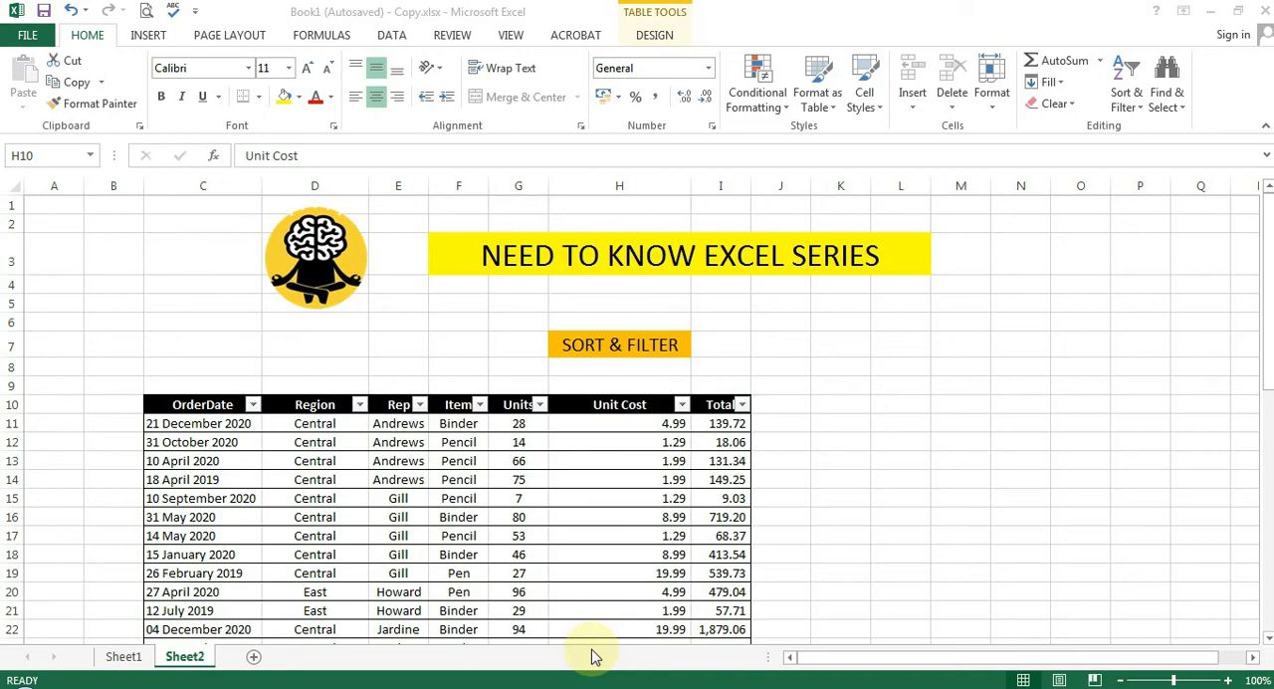
Turn filtering off for the order table and back on from its header row
{"action": "left_click", "coordinate": [601, 403]}
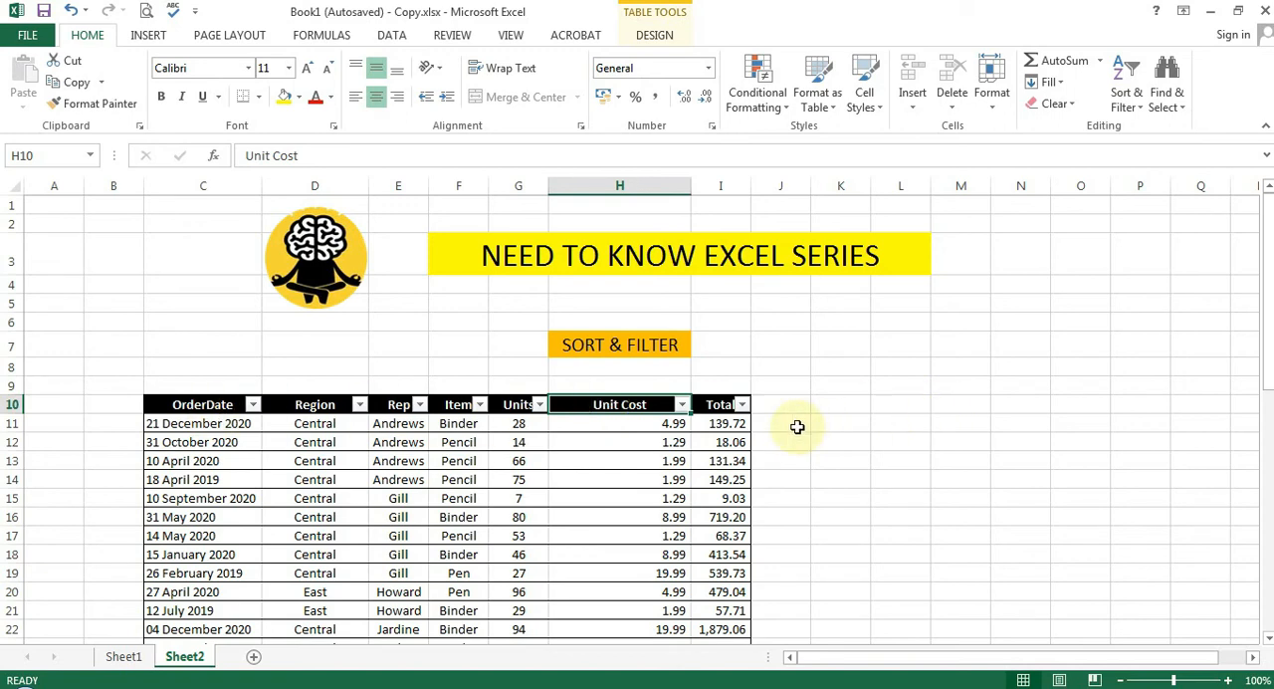
{"action": "key", "text": "ctrl+shift+l"}
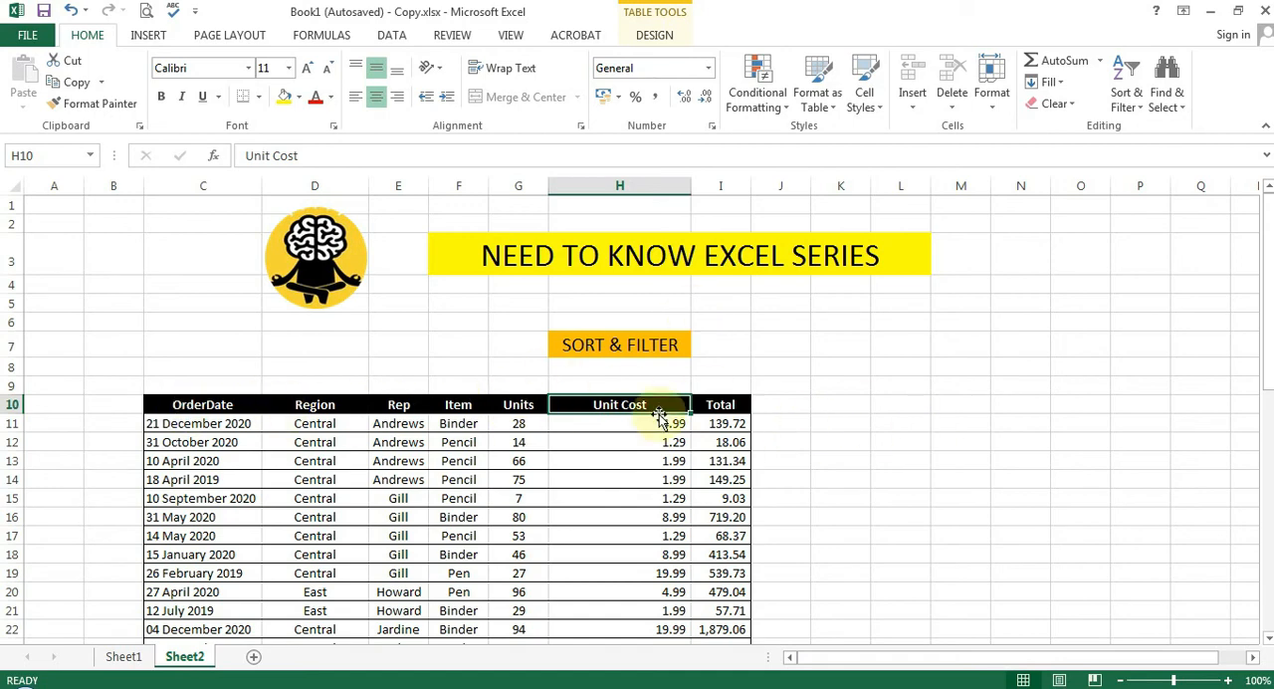
{"action": "left_click", "coordinate": [503, 403]}
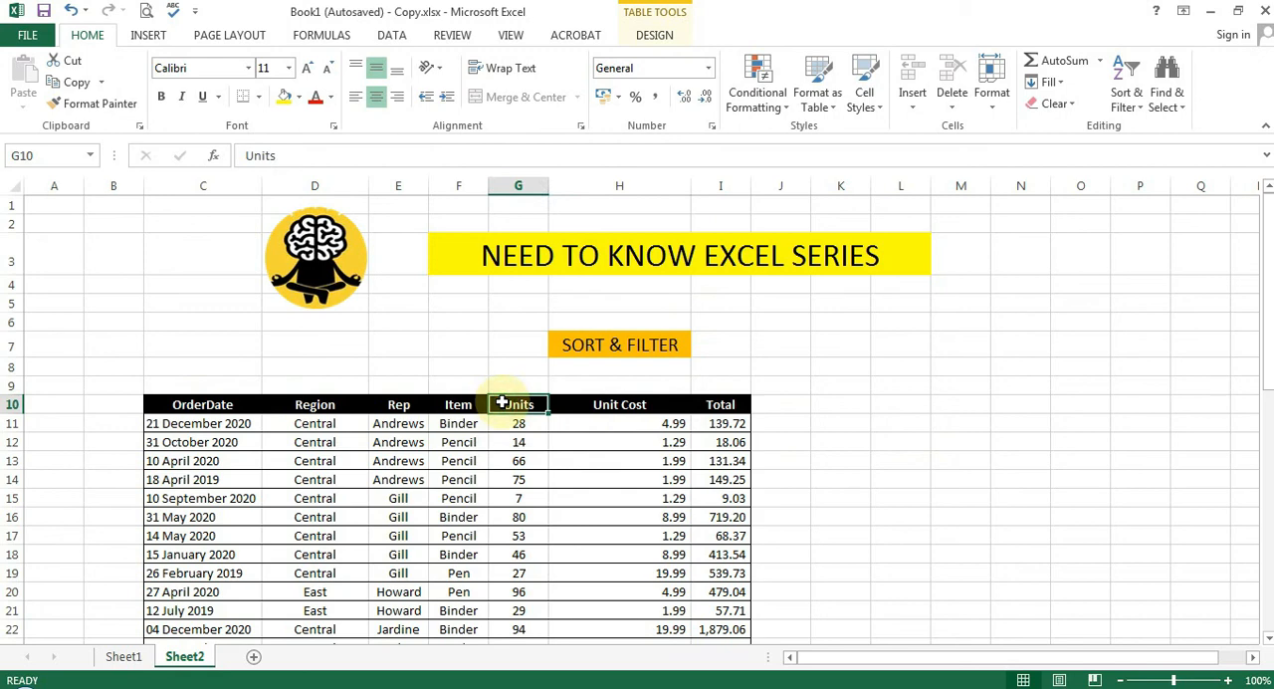
{"action": "key", "text": "ctrl+shift+l"}
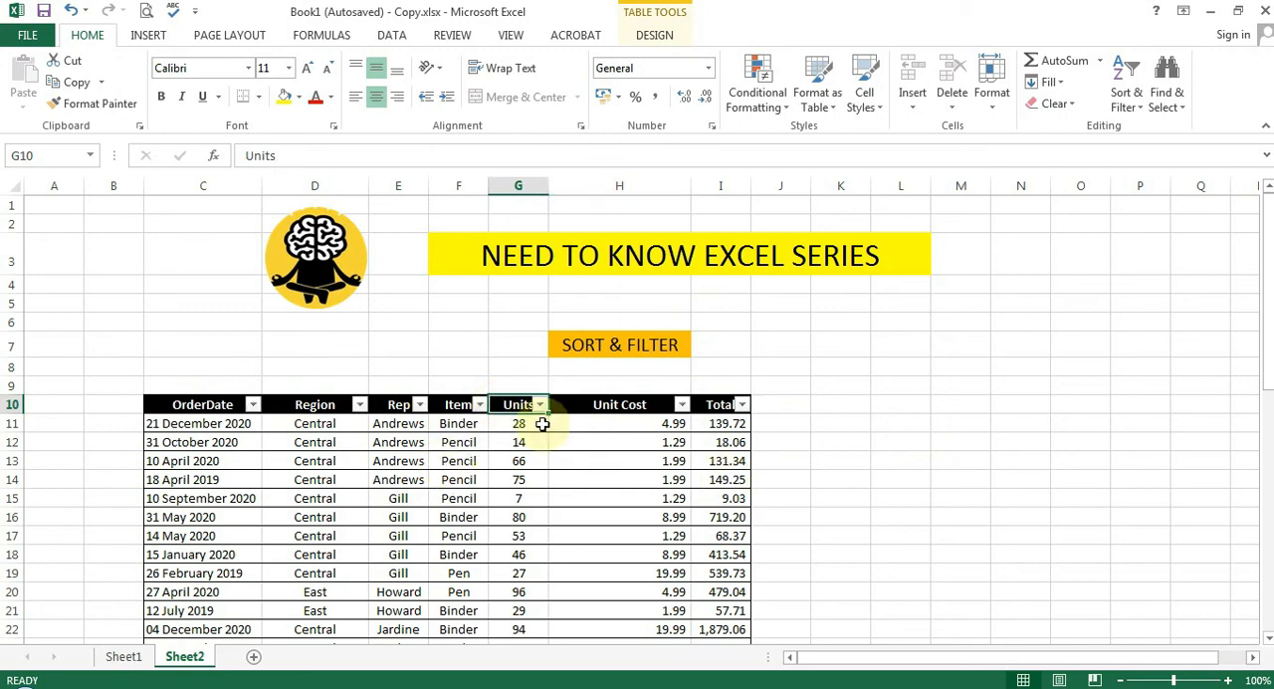
Turn off the Filter option so the order table's header row has no filter buttons
{"action": "left_click", "coordinate": [1132, 107]}
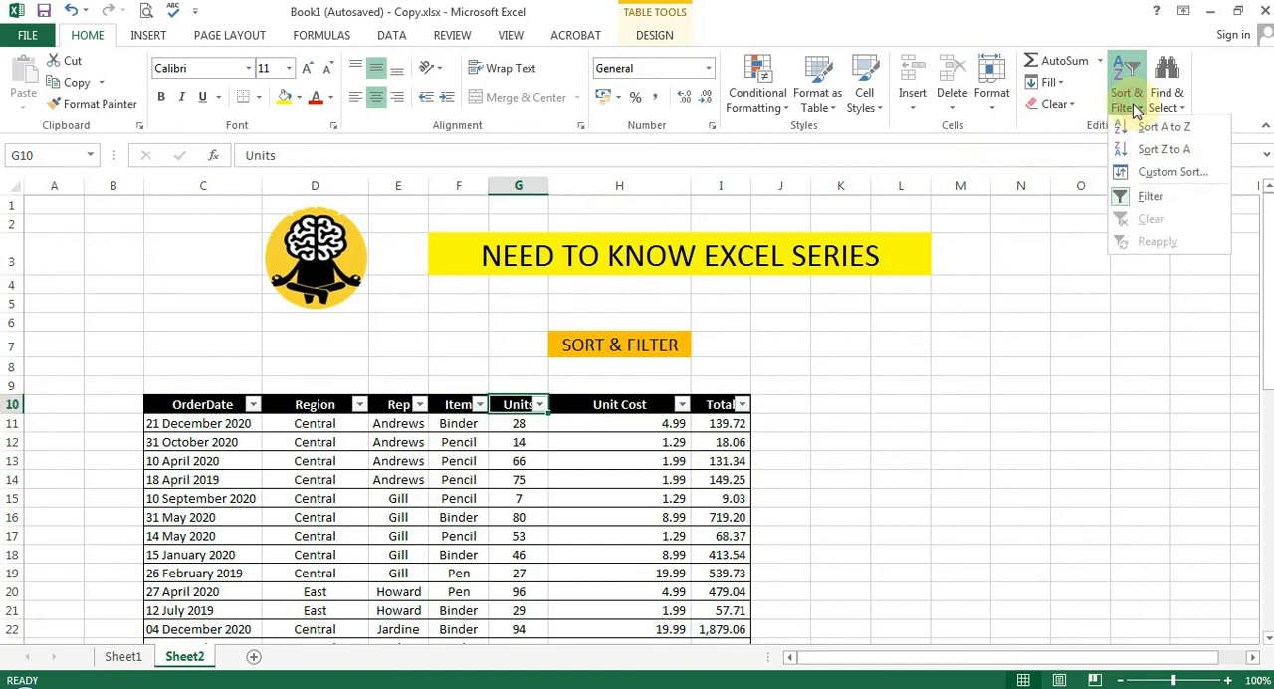
{"action": "left_click", "coordinate": [1147, 196]}
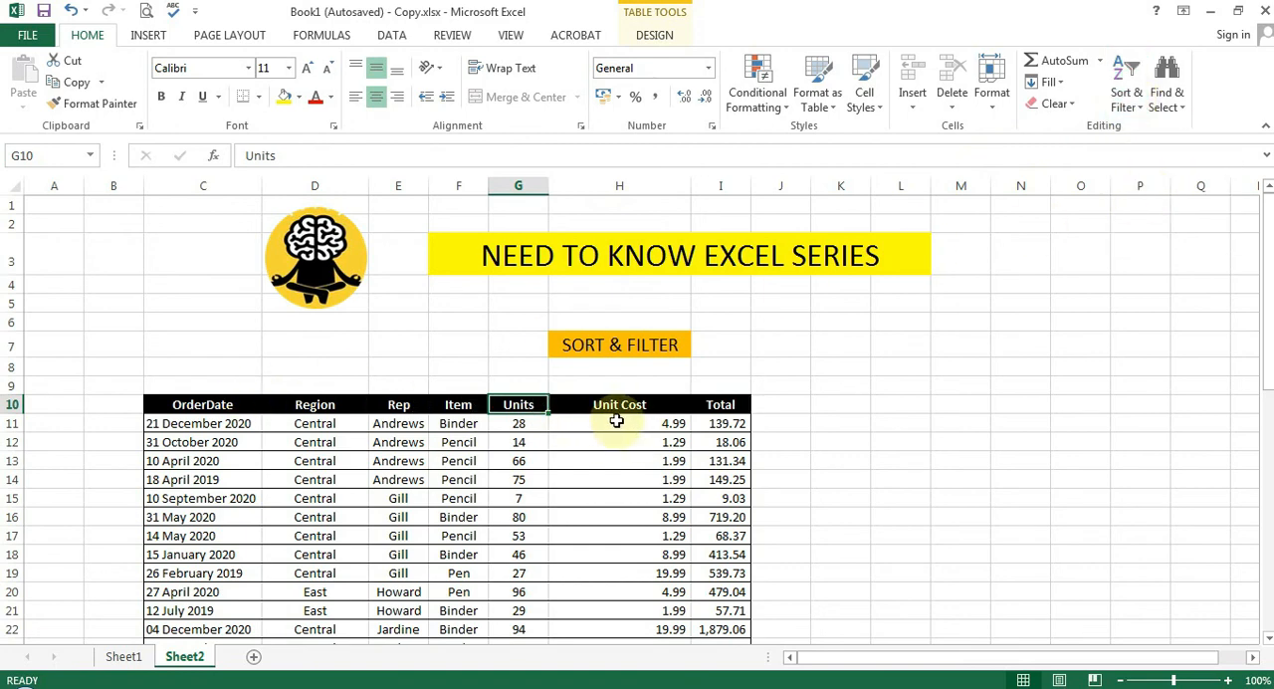
{"action": "left_click", "coordinate": [611, 688]}
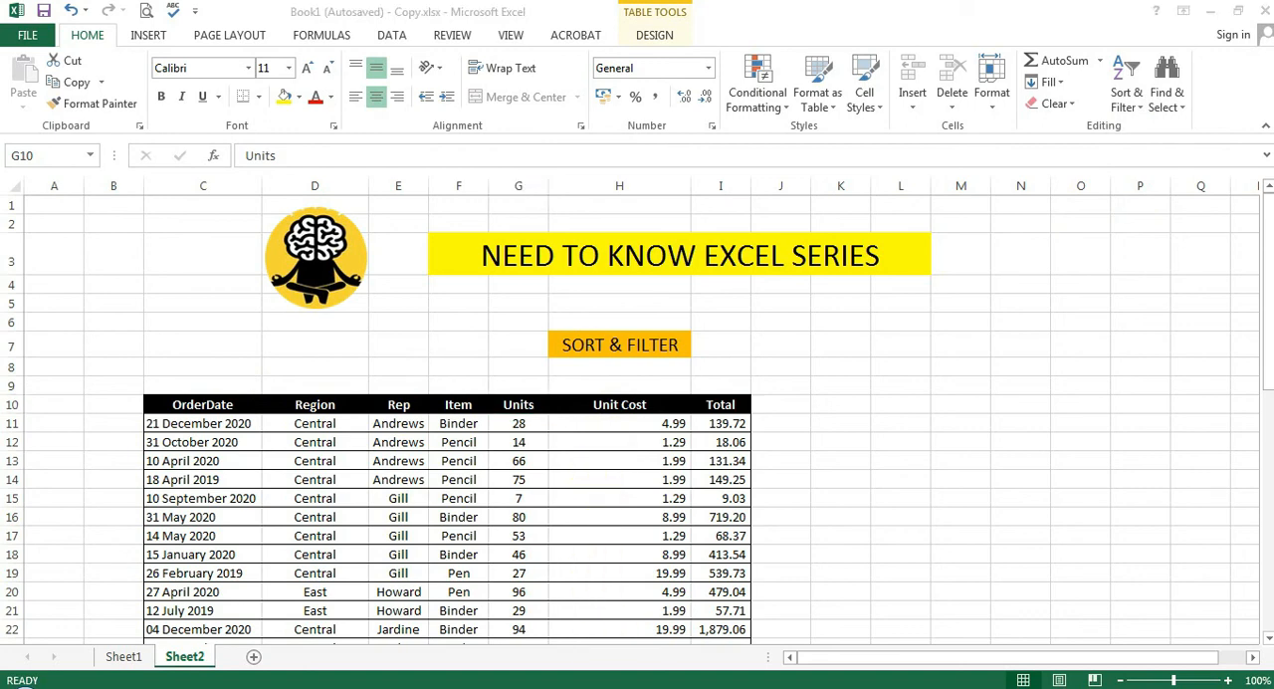